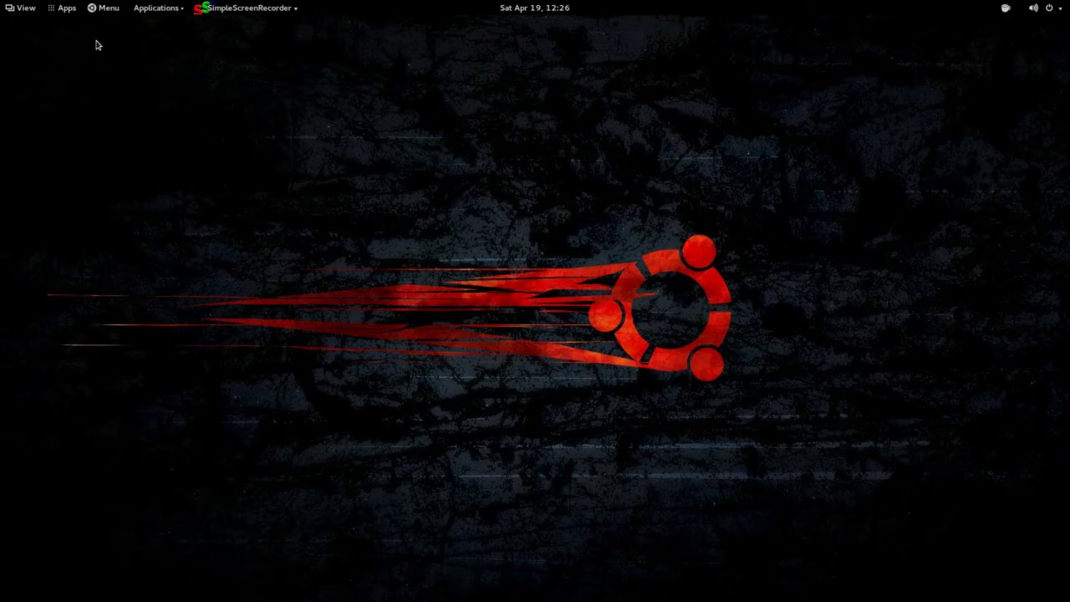
Examine the activities overview and the complete list of installed applications, and return to the desktop
left_click(10, 7)
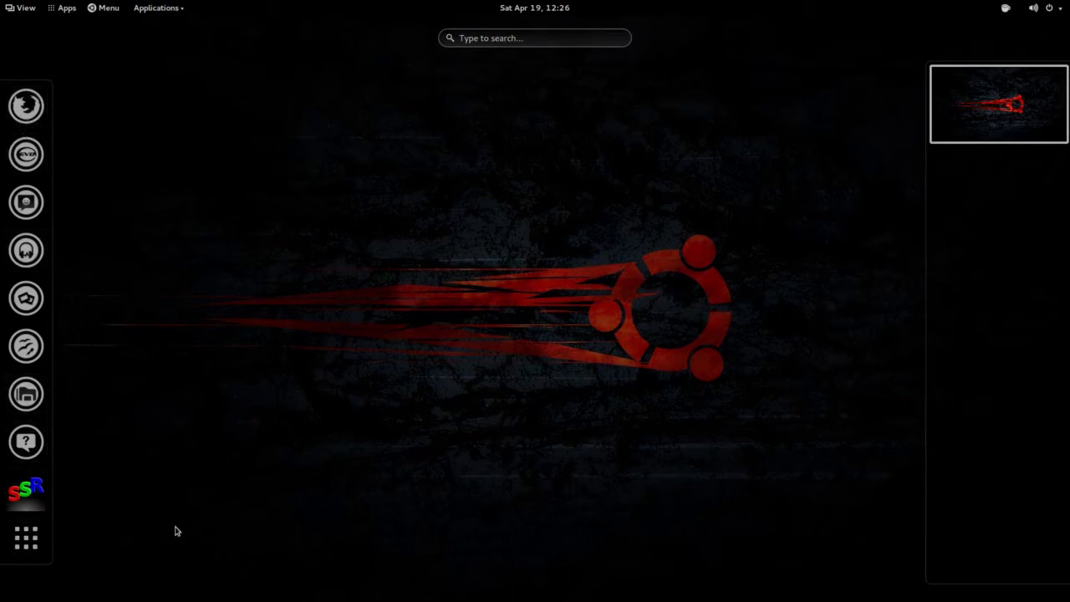
left_click(43, 544)
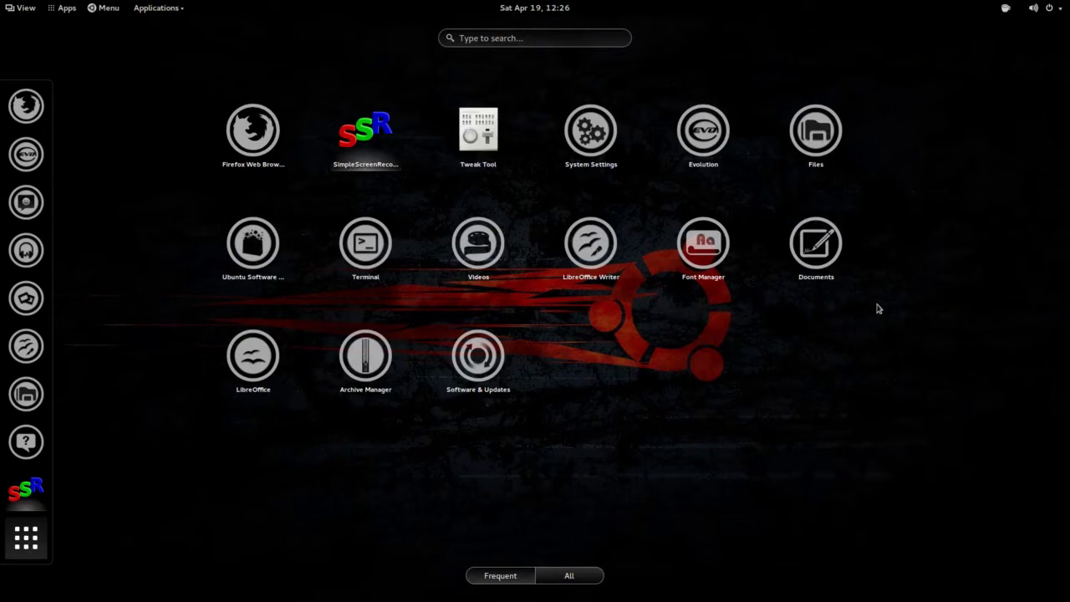
left_click(550, 582)
scroll(820, 372, "down", 2)
scroll(815, 373, "up", 2)
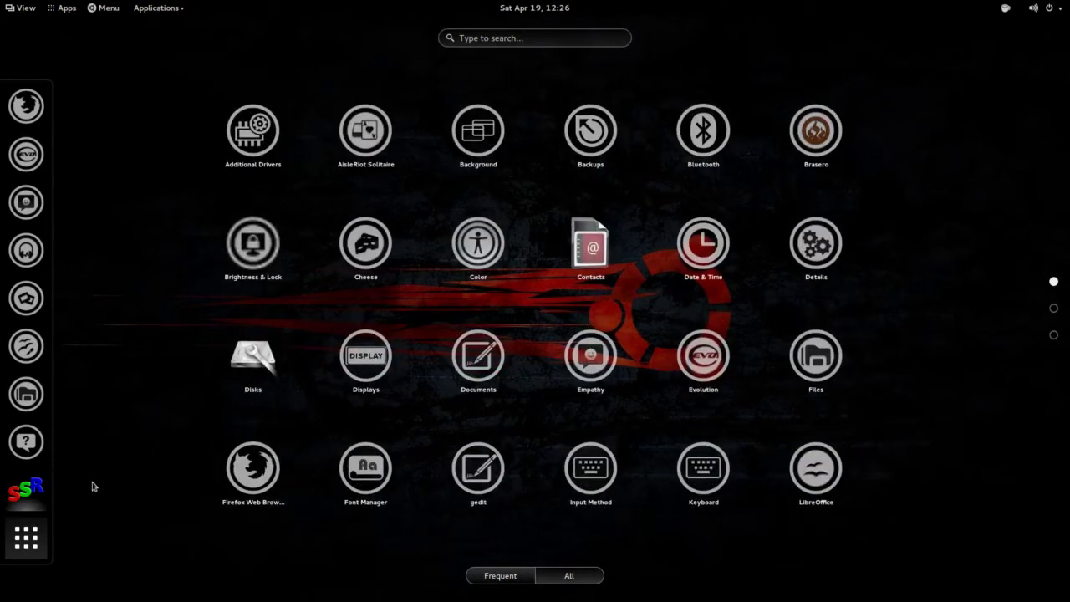
left_click(26, 539)
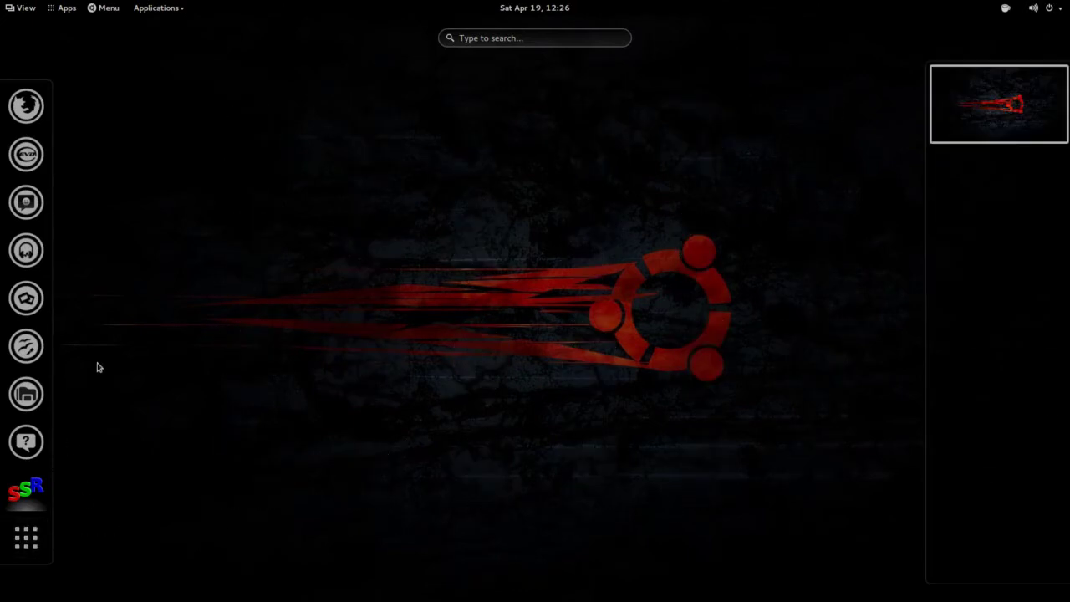
key("Escape")
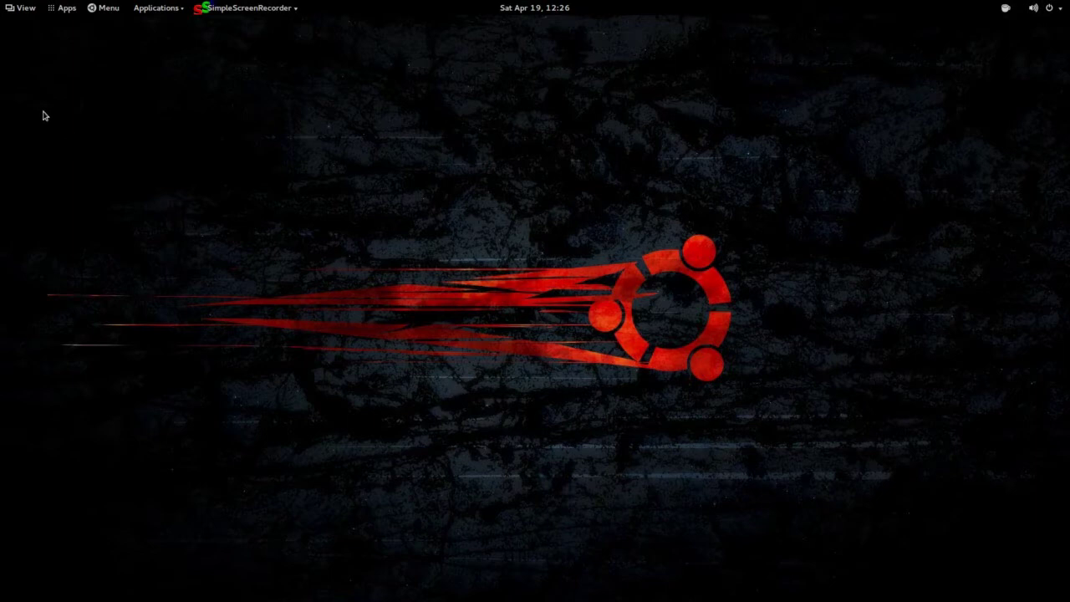
Search the activities overview for "twe", launch Tweak Tool and display its Extensions settings
left_click(19, 10)
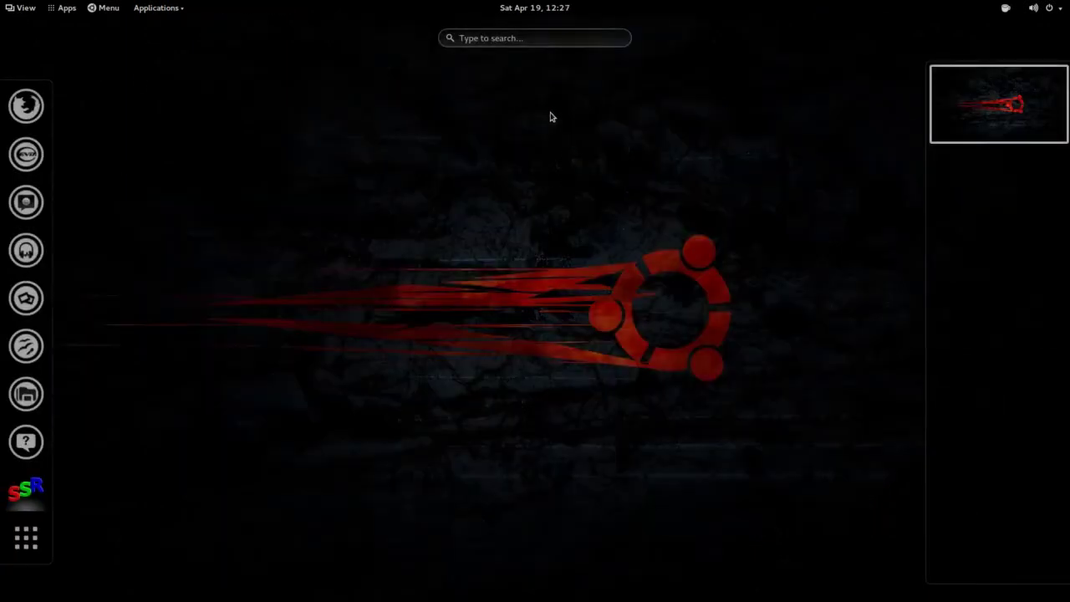
left_click(483, 39)
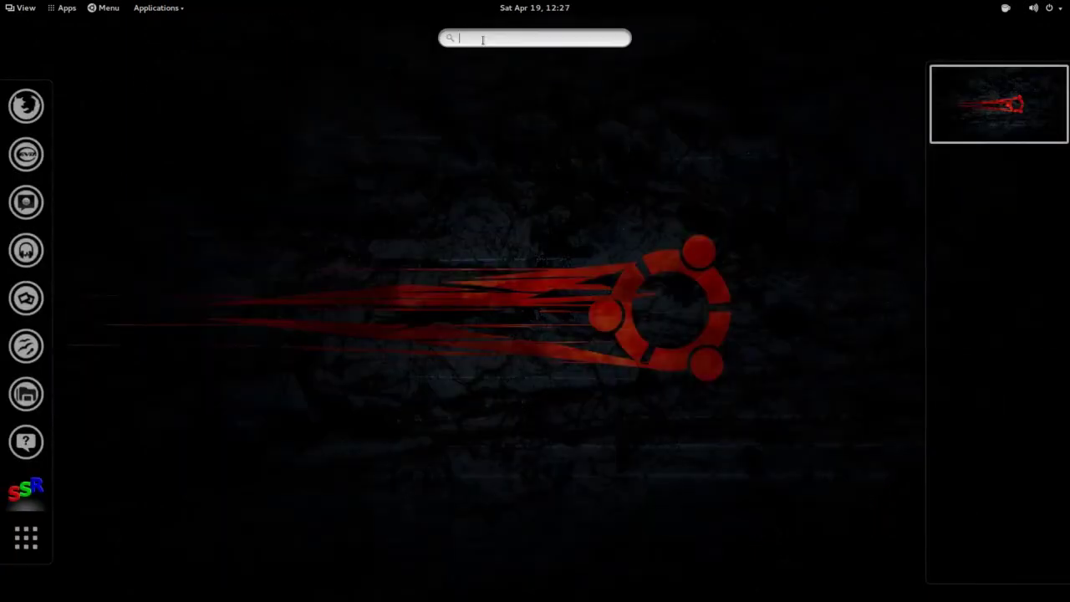
type("twe")
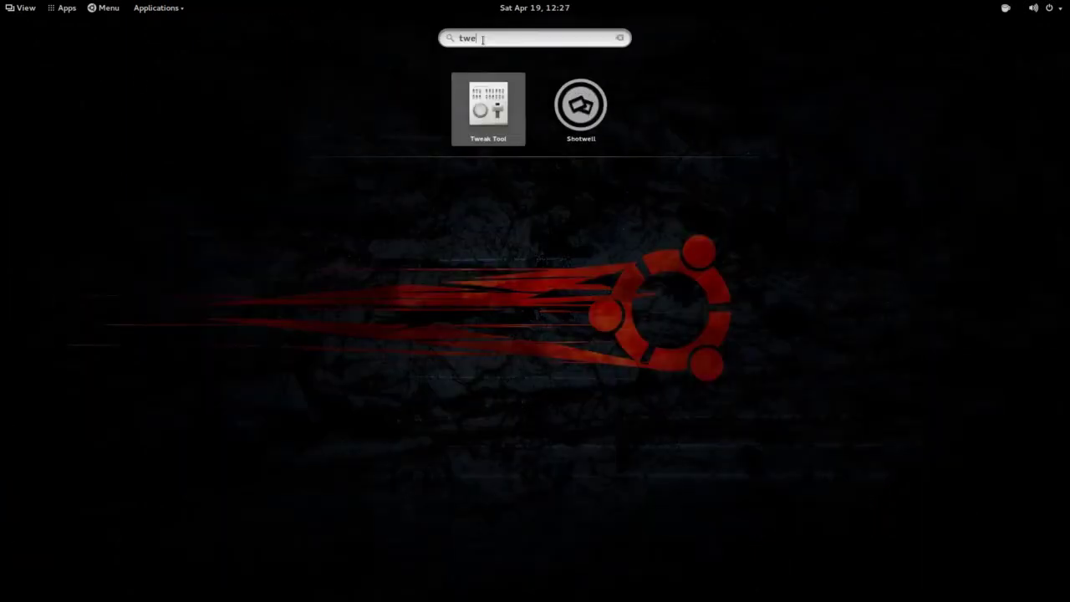
left_click(496, 110)
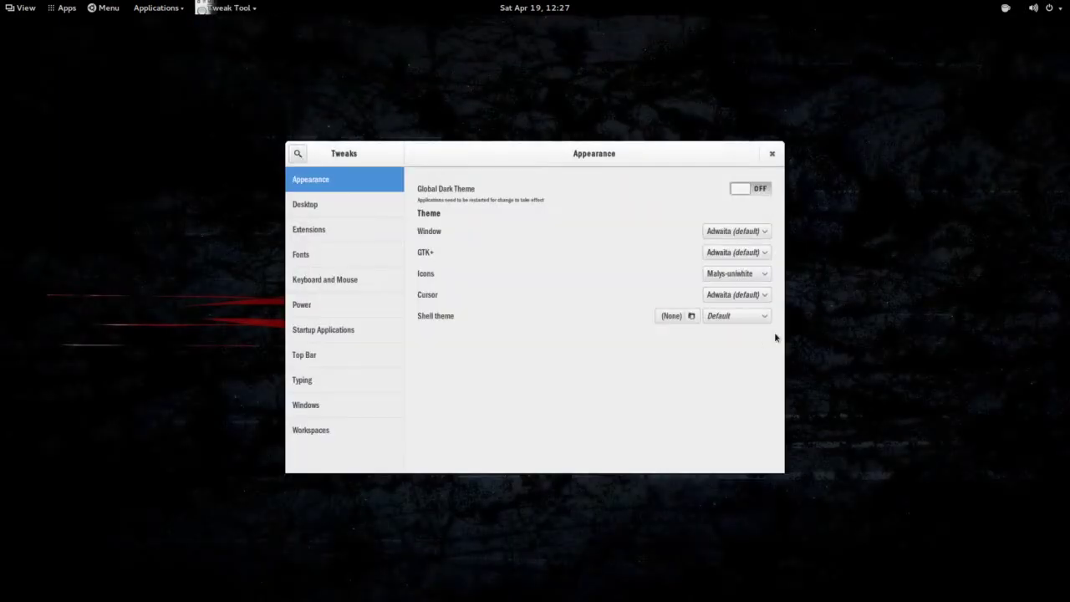
left_click(345, 209)
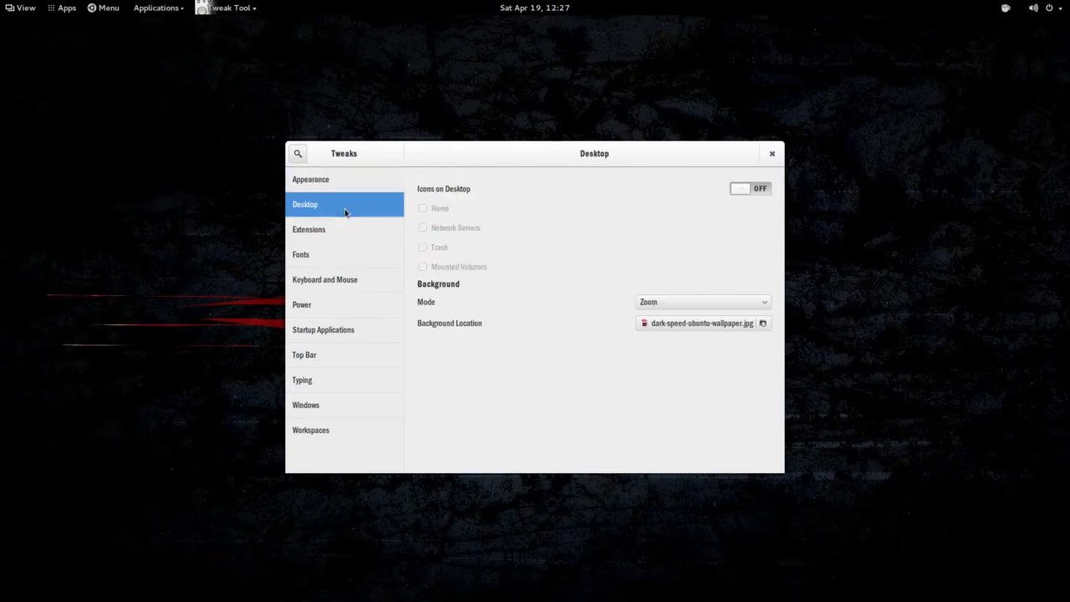
left_click(341, 231)
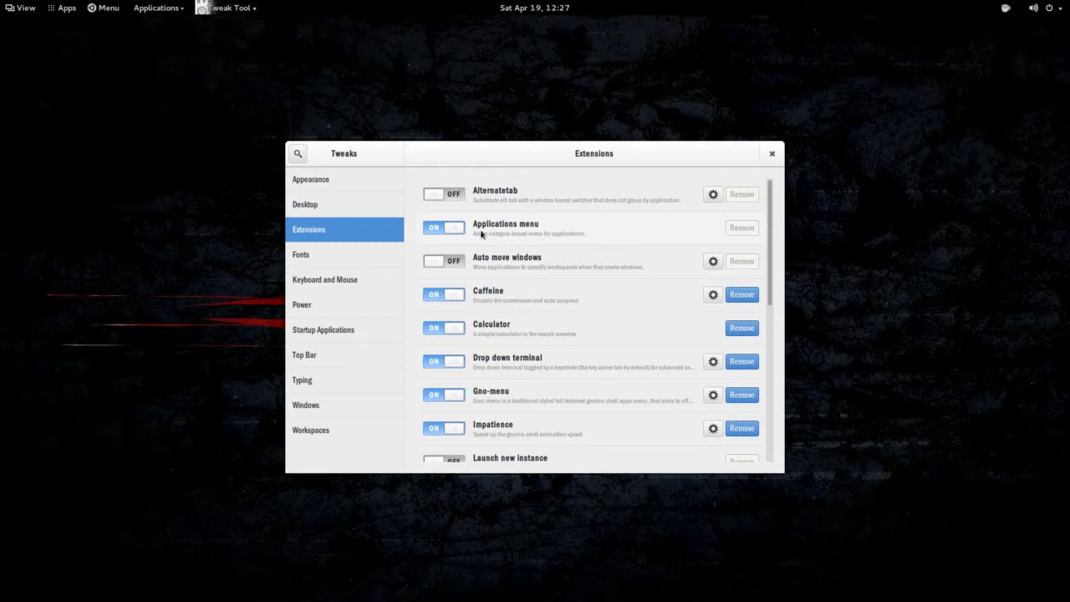
Turn the Applications menu extension off and on again, and browse the categories in its menu
left_click(446, 229)
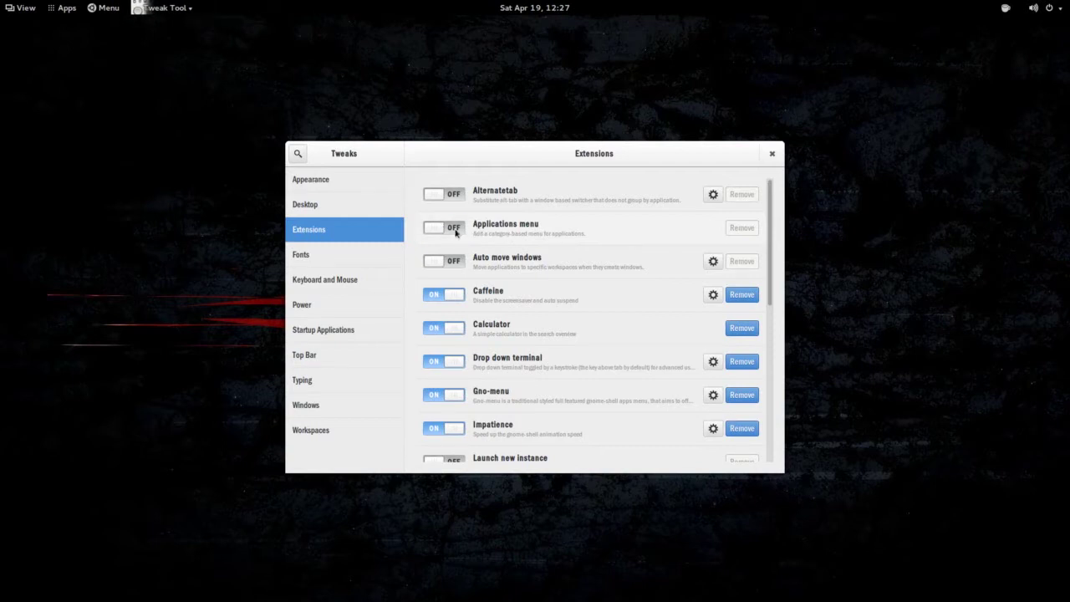
left_click(456, 234)
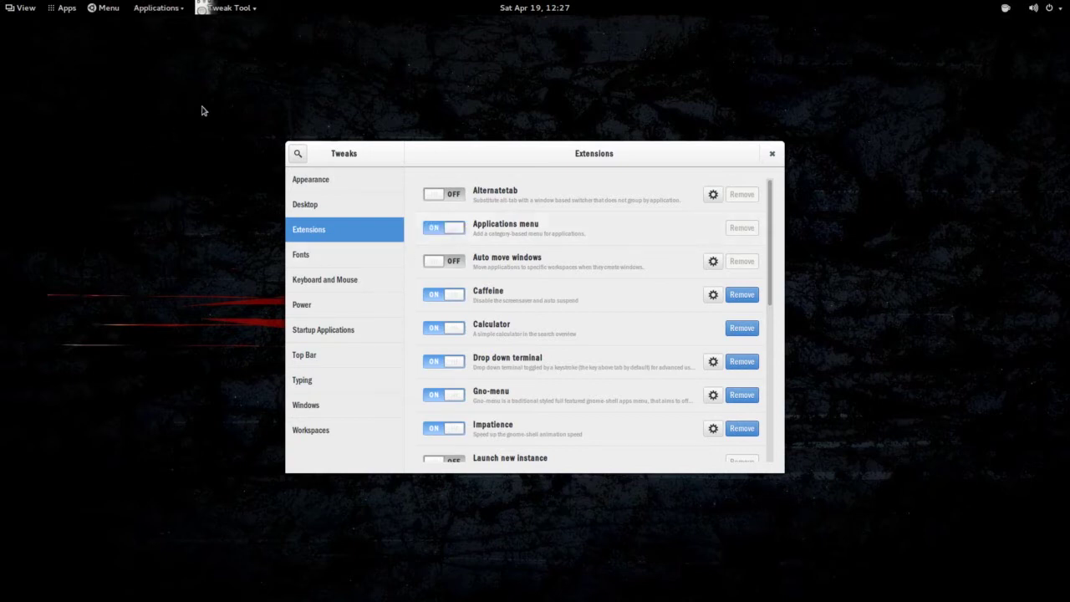
left_click(181, 9)
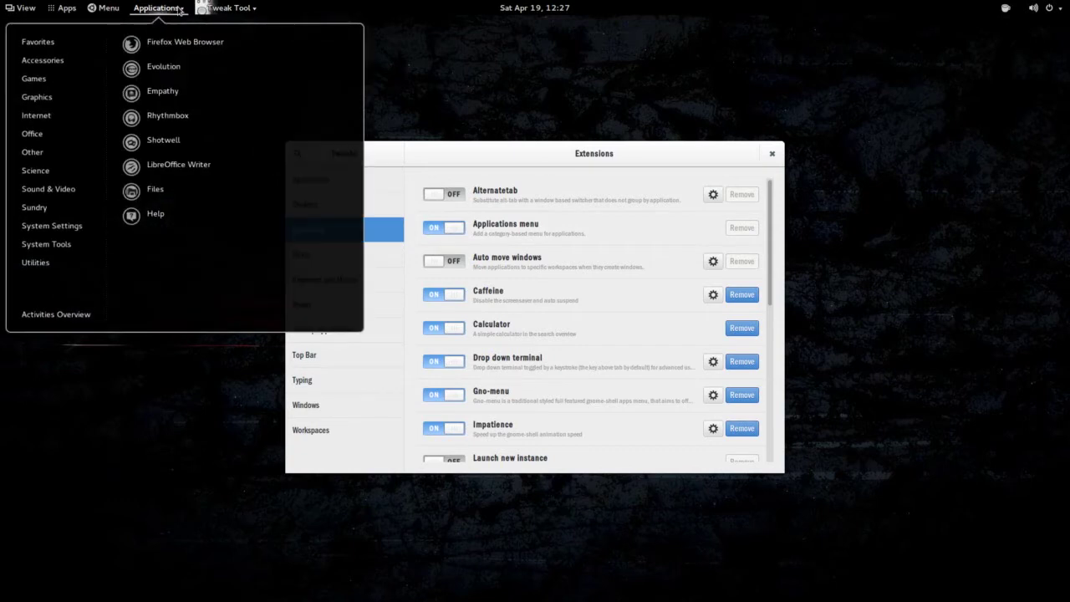
mouse_move(48, 72)
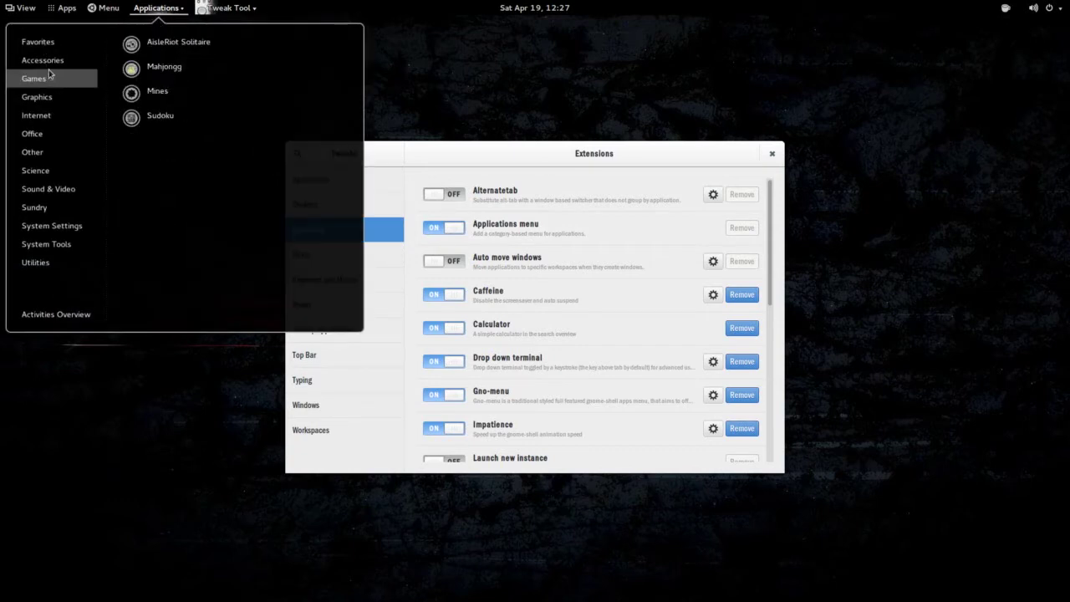
mouse_move(31, 248)
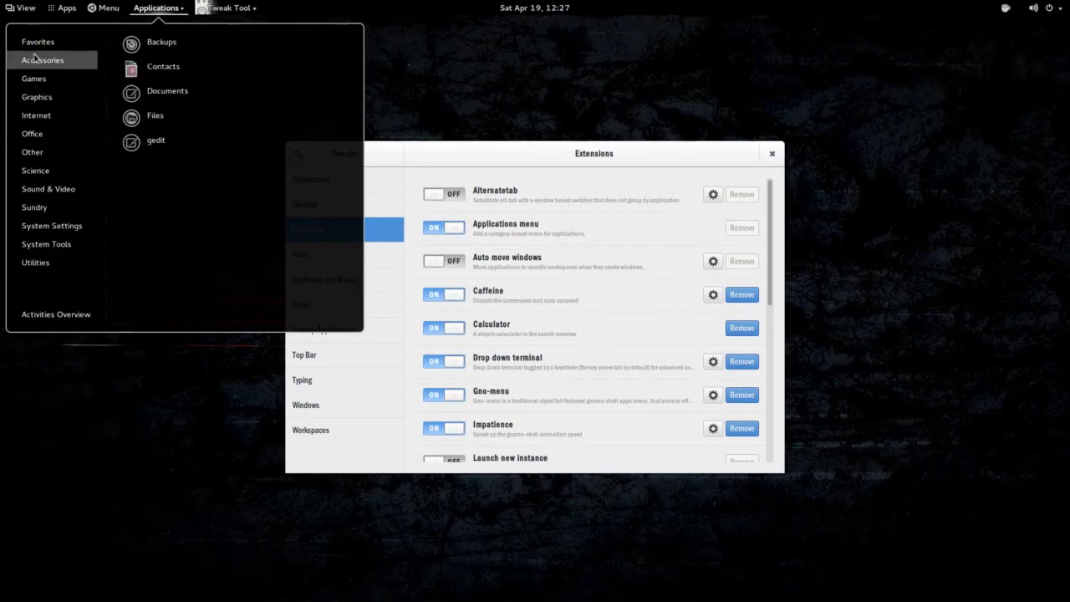
left_click(413, 111)
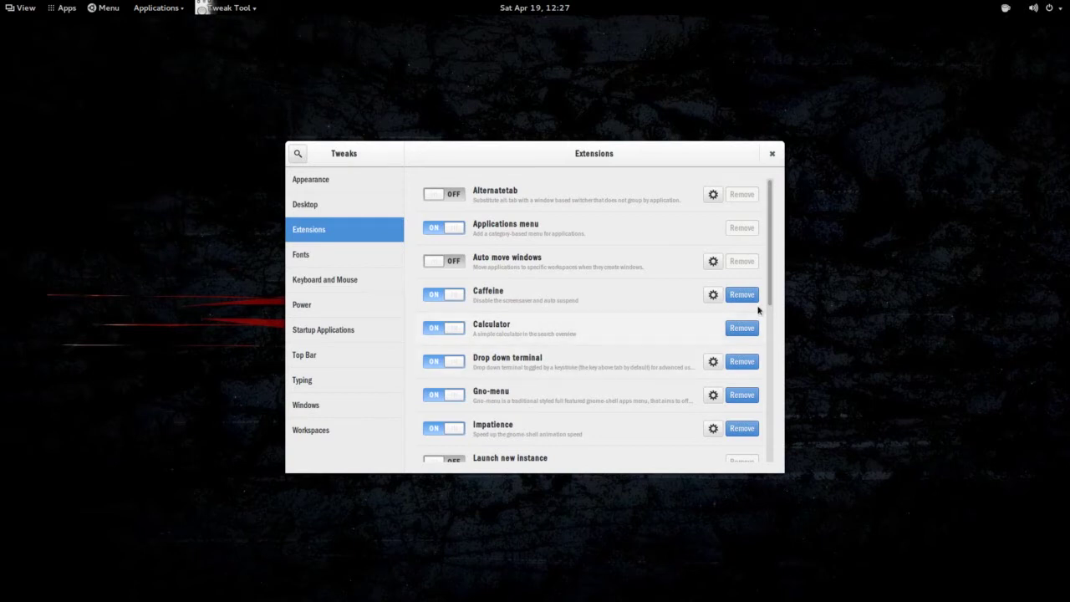
Browse the Accessories, Games and Graphics categories in the Gno-menu applications menu
left_click_drag(772, 276, 779, 342)
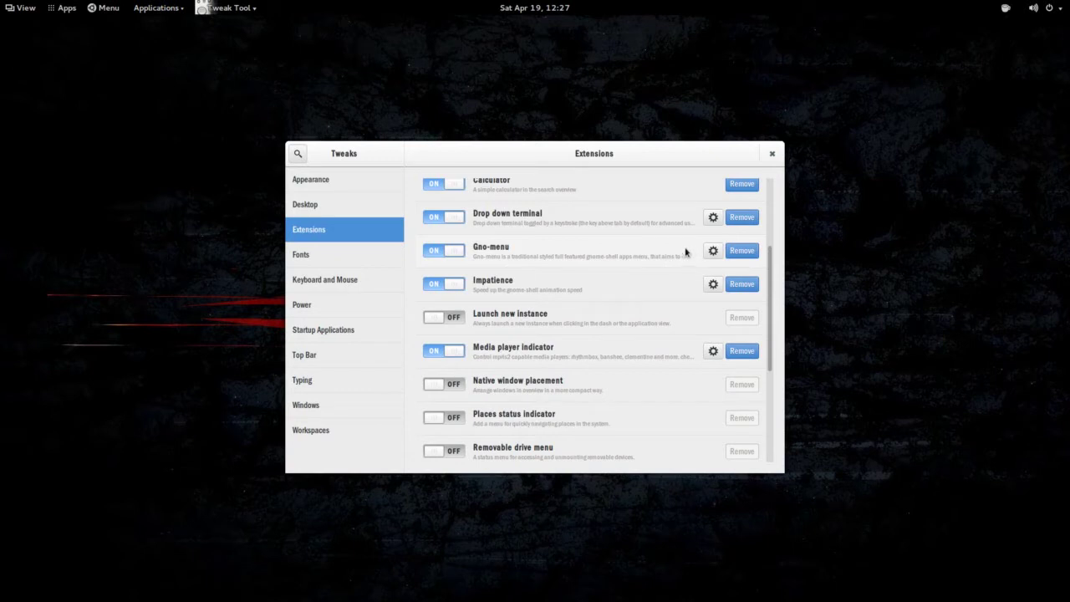
left_click(105, 10)
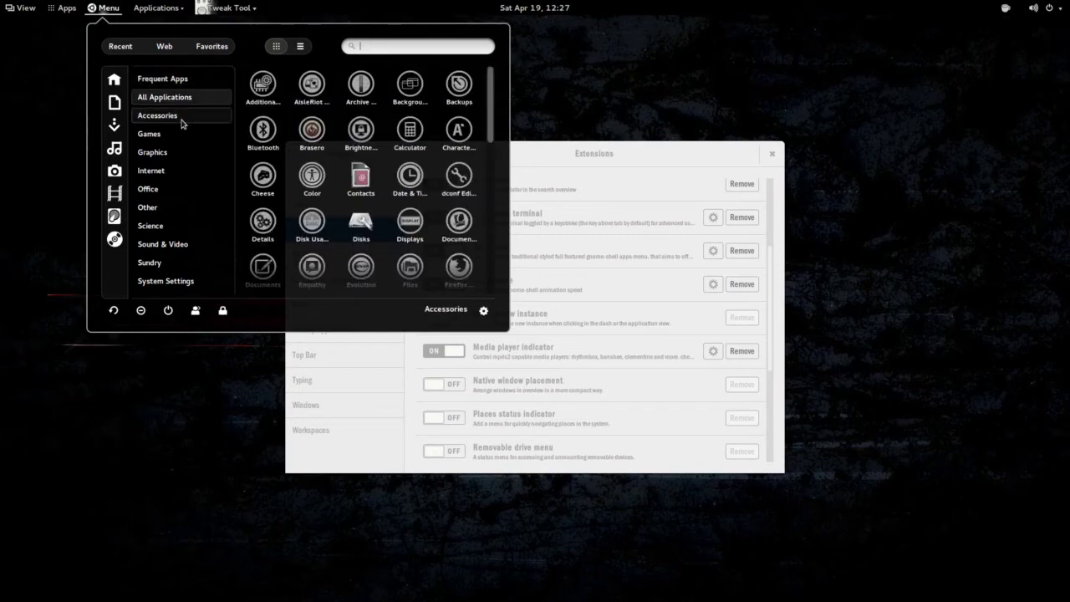
left_click(181, 121)
left_click(178, 136)
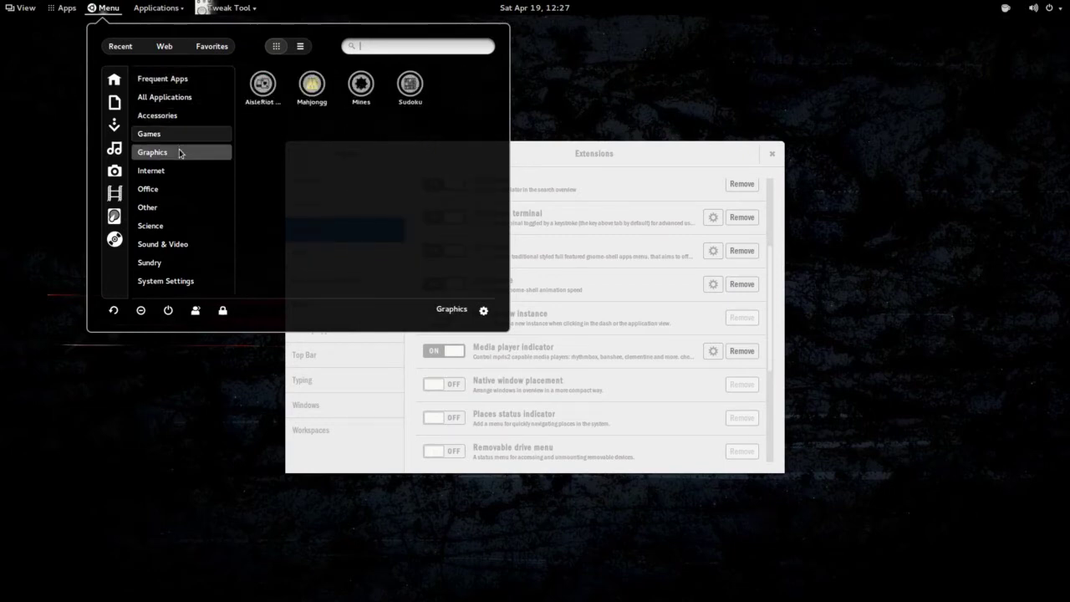
left_click(177, 153)
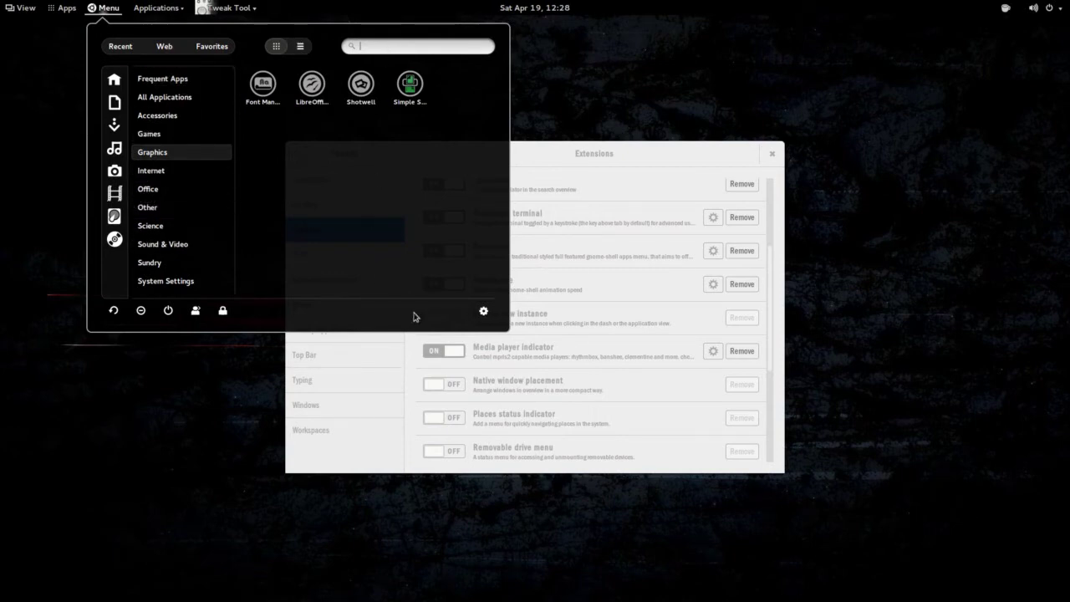
Review the Gno-menu extension's panel and menu settings, and close its preferences
left_click(484, 312)
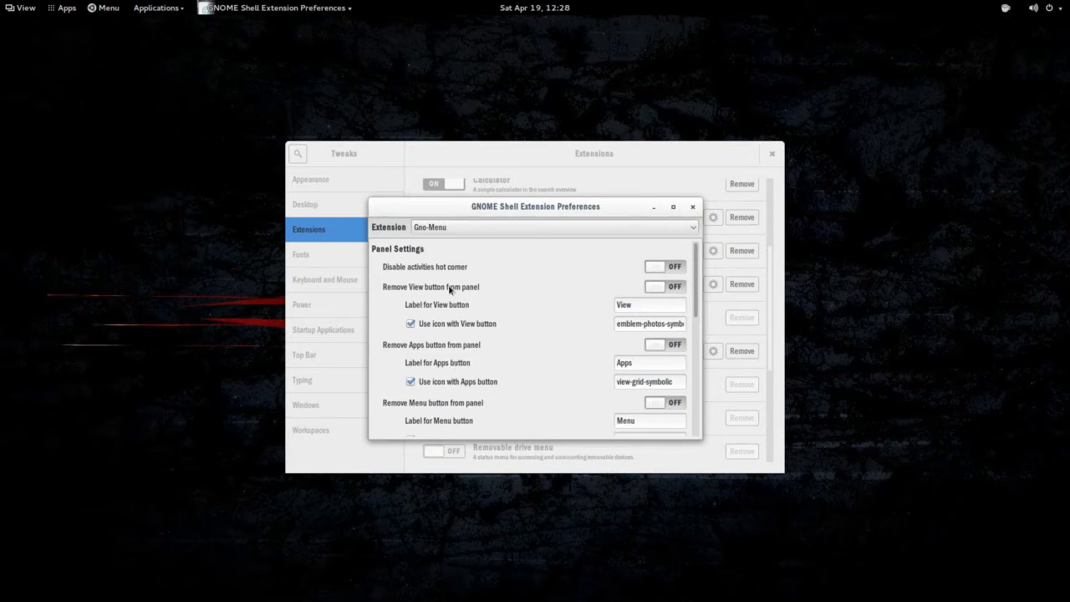
scroll(653, 351, "down", 5)
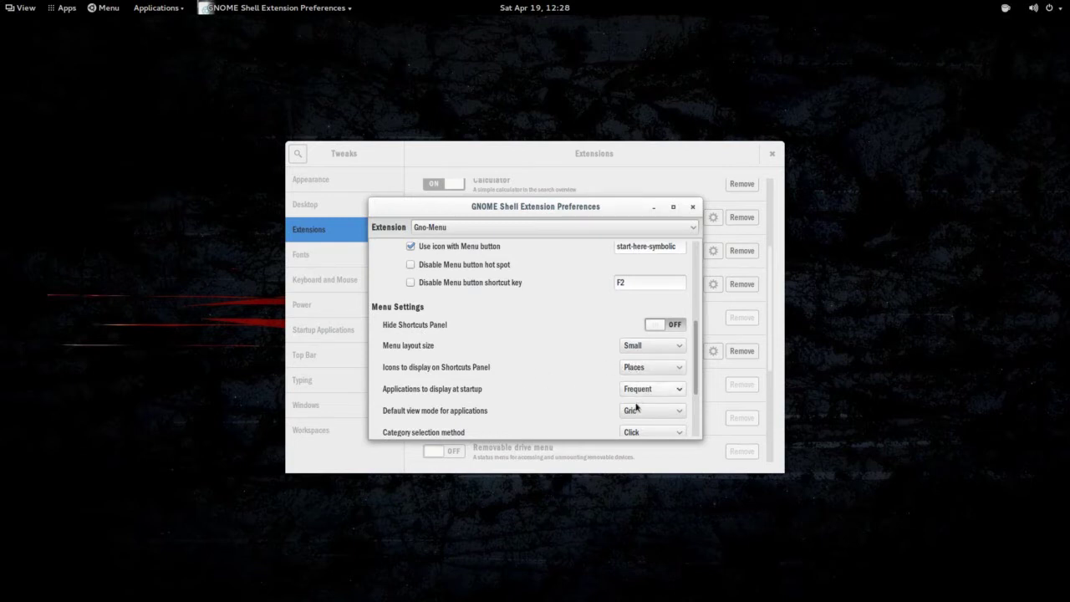
scroll(634, 398, "down", 2)
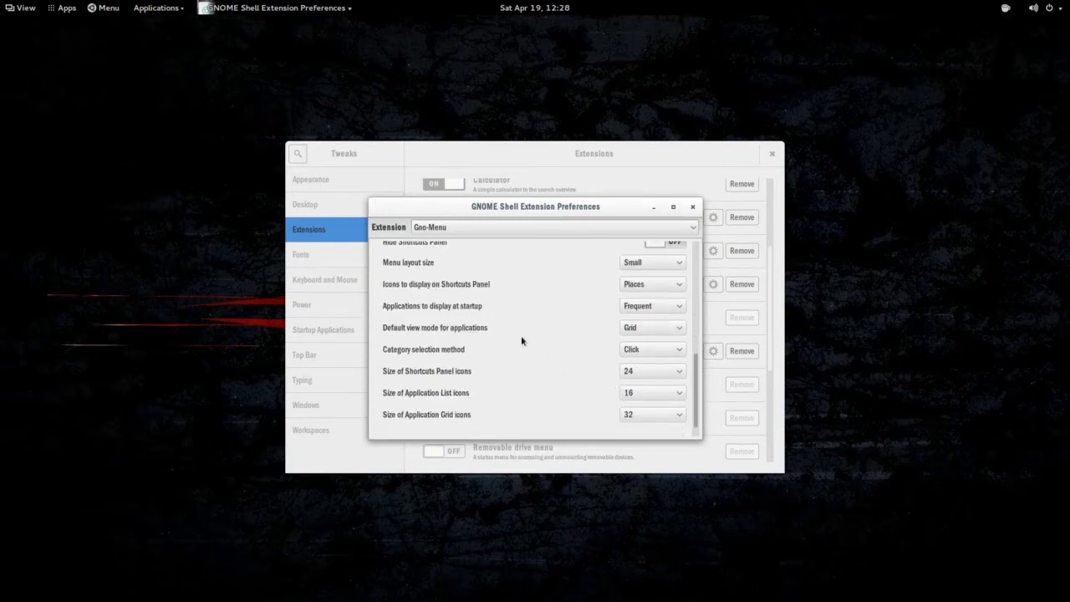
left_click(692, 206)
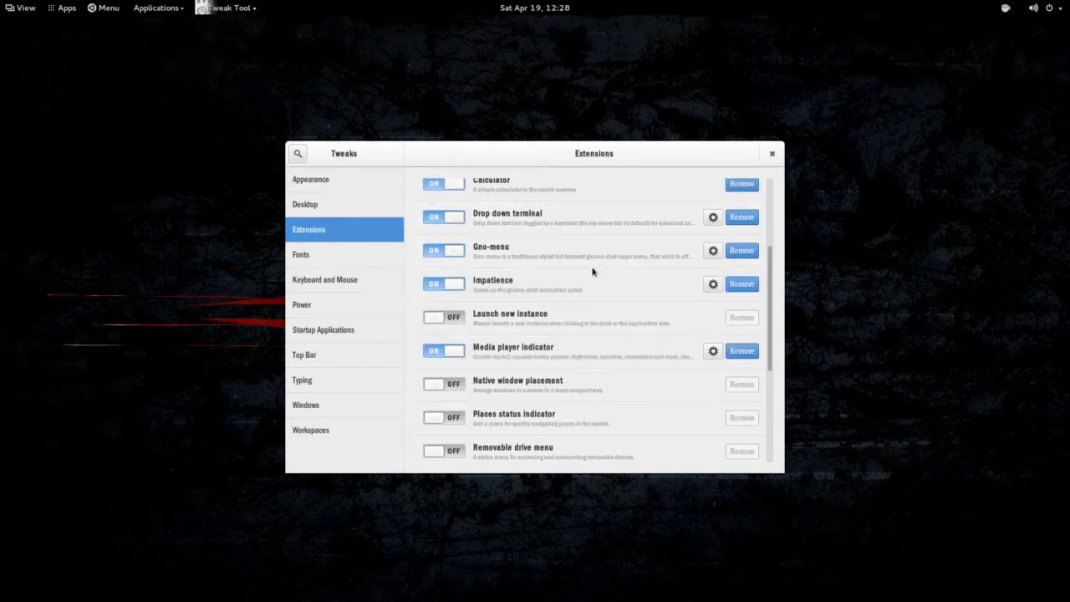
Review the Caffeine, Calculator and Drop down terminal extensions, and briefly show and hide the drop-down terminal
scroll(630, 260, "up", 2)
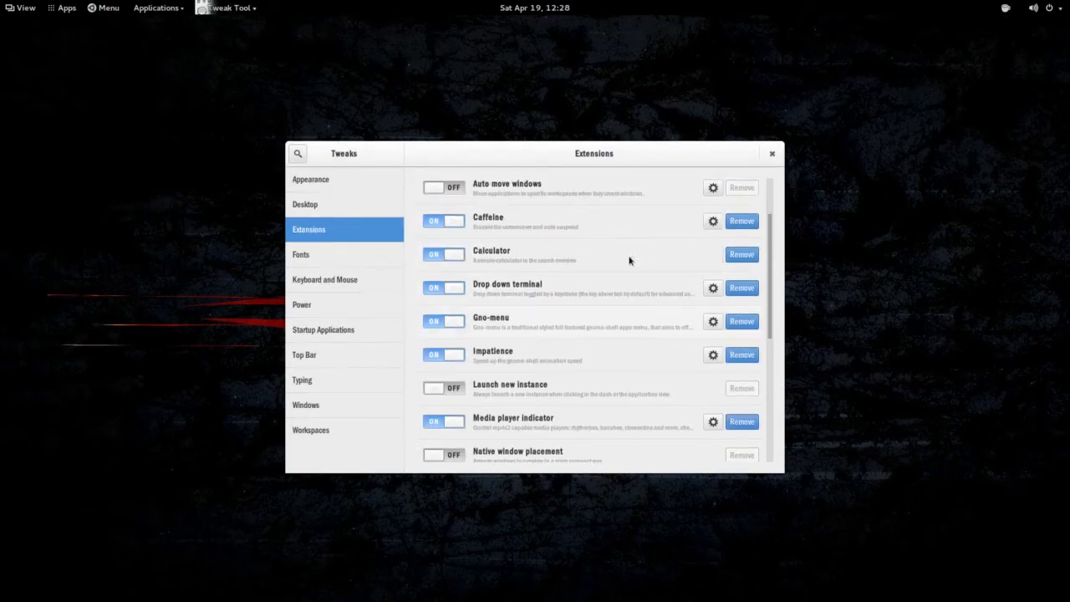
scroll(630, 260, "up", 2)
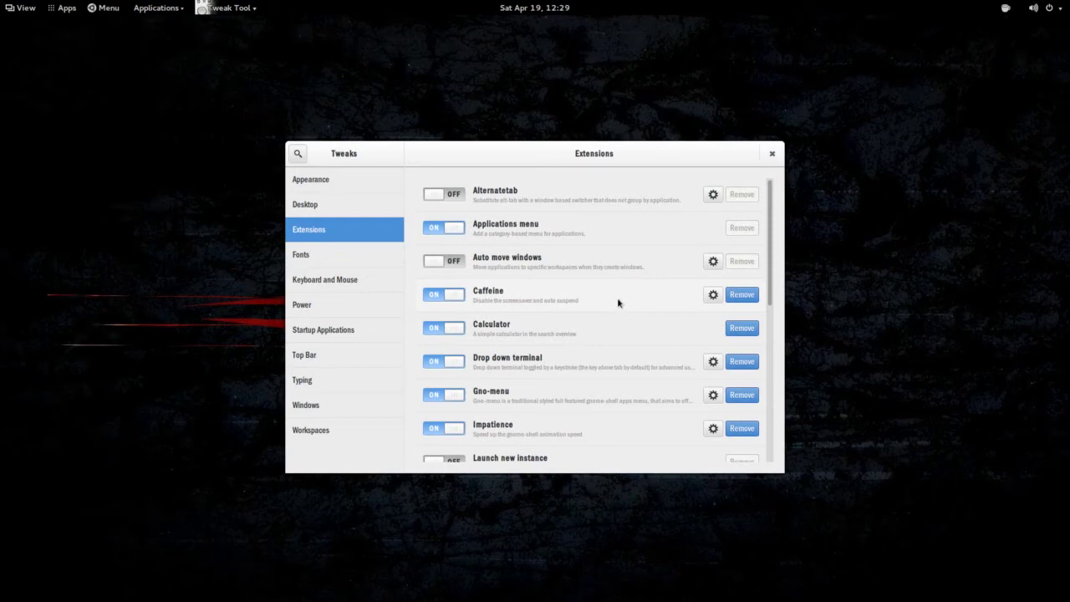
scroll(649, 337, "down", 1)
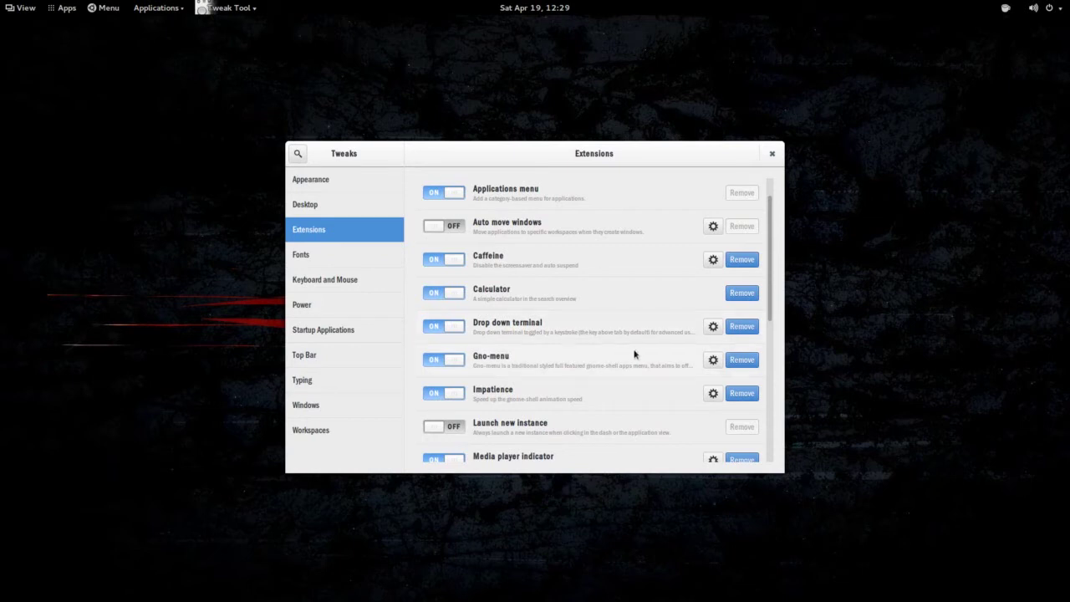
scroll(659, 344, "down", 1)
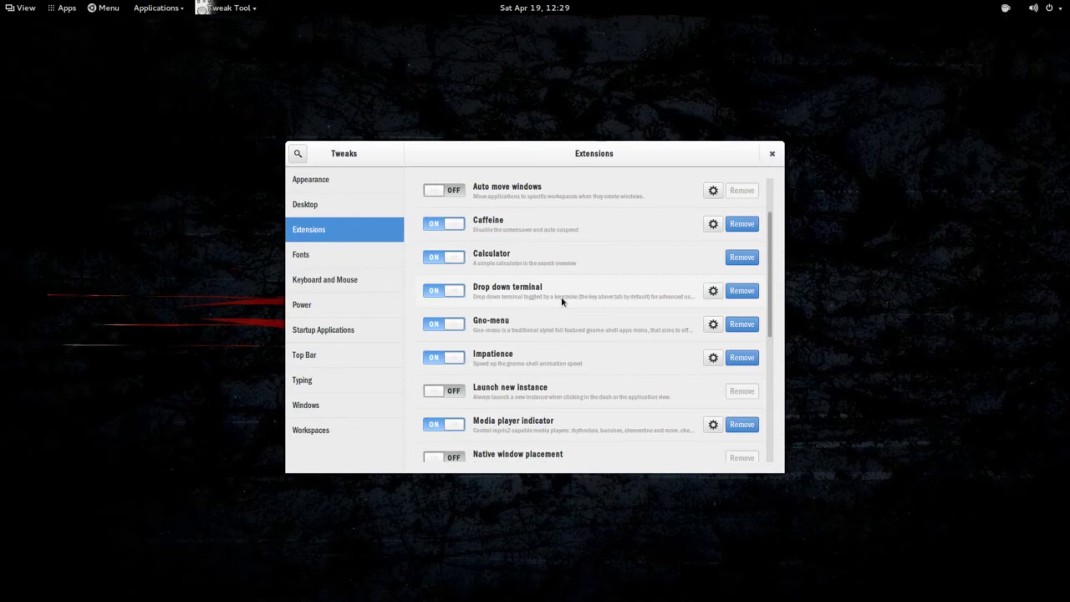
key("grave")
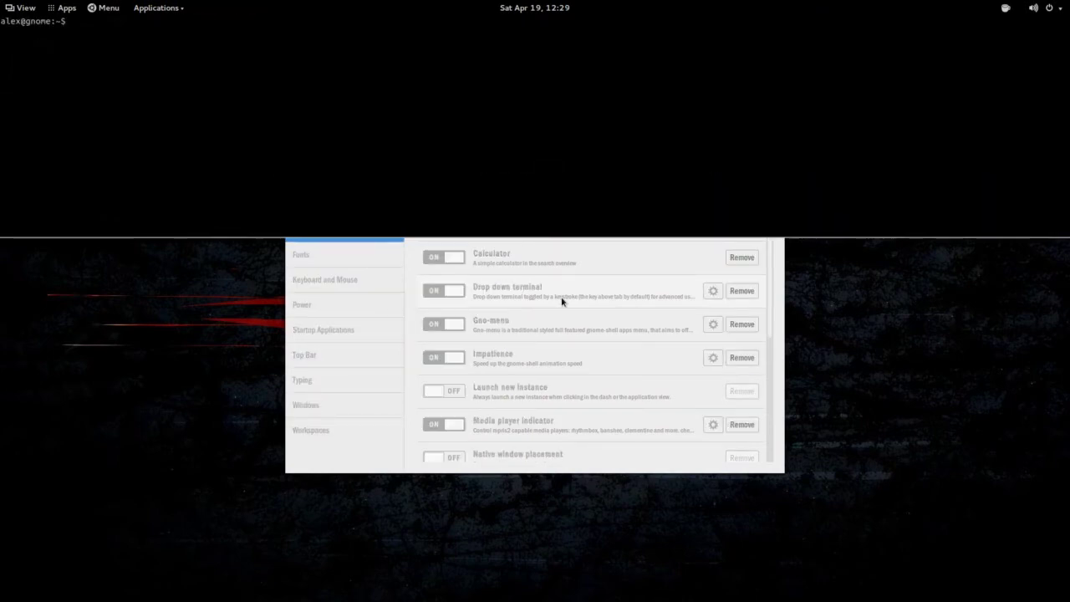
key("grave")
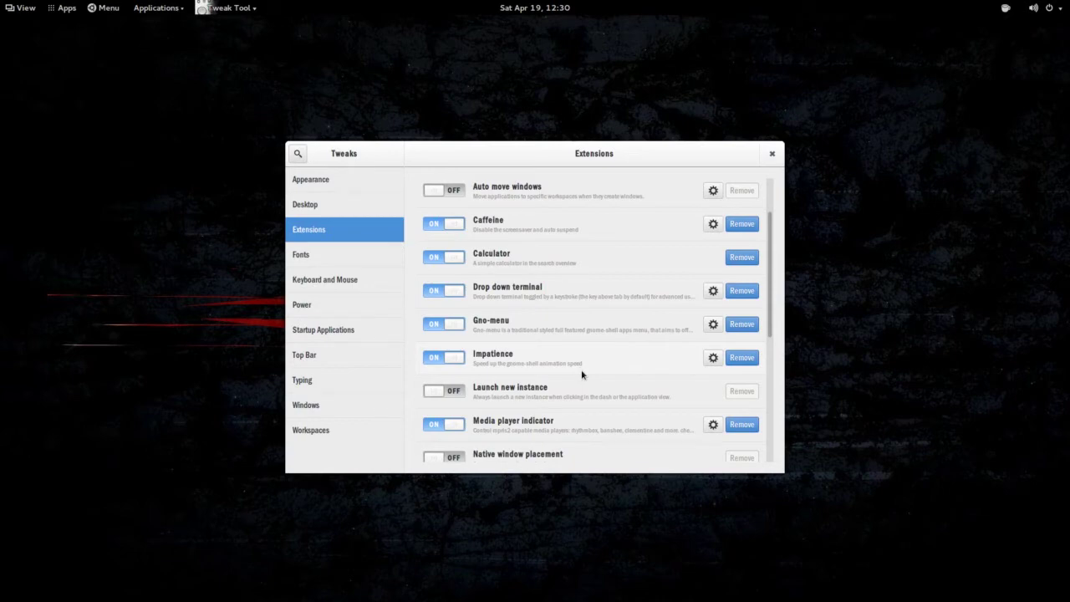
Examine the rest of the extensions list, from Impatience and Media player indicator to Window list
scroll(604, 390, "down", 1)
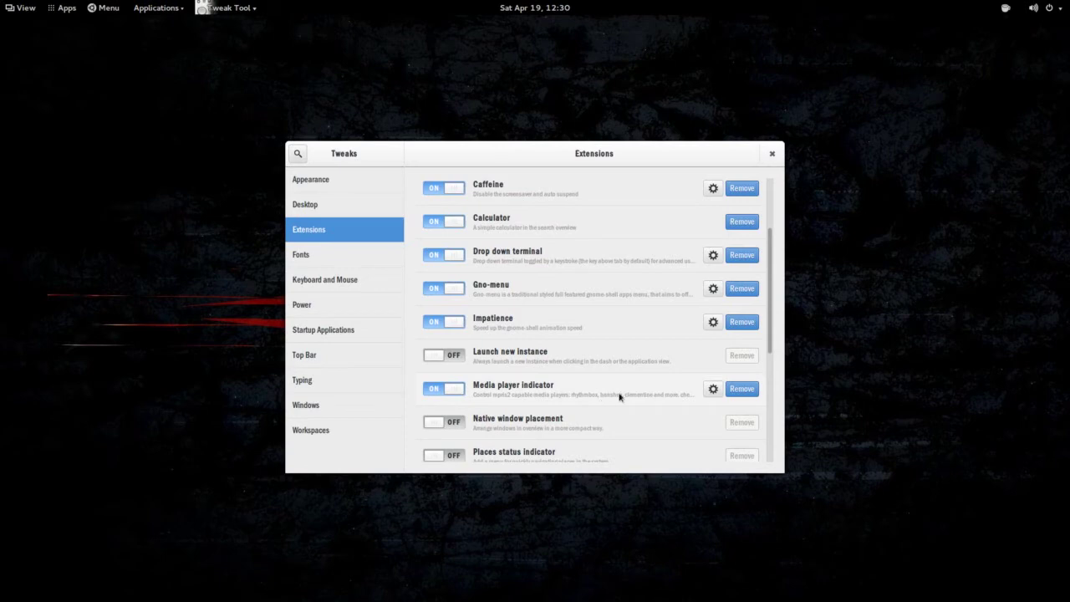
scroll(637, 389, "down", 3)
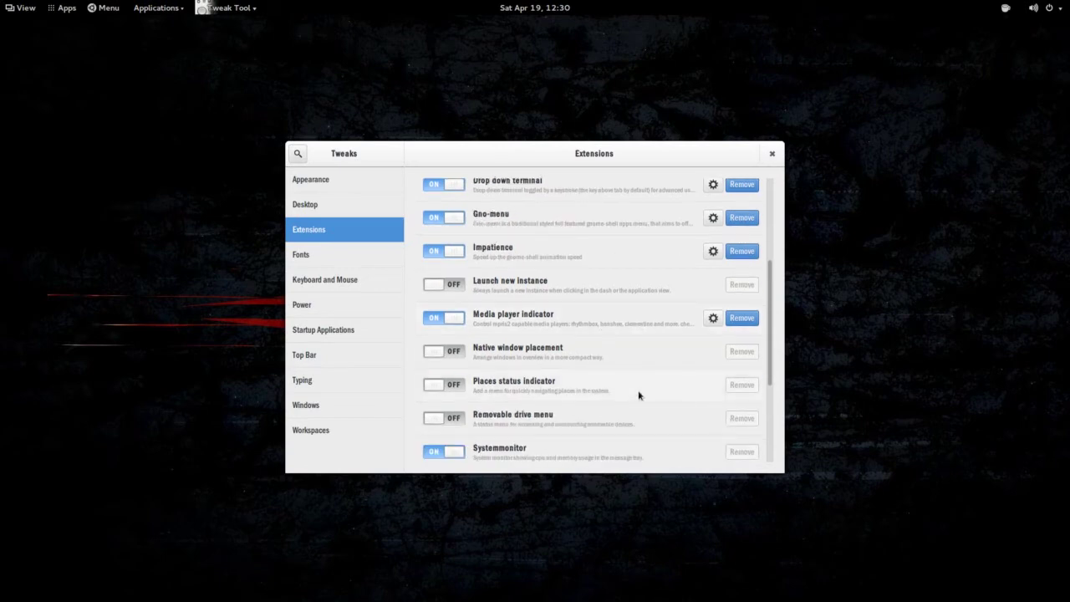
scroll(637, 391, "up", 2)
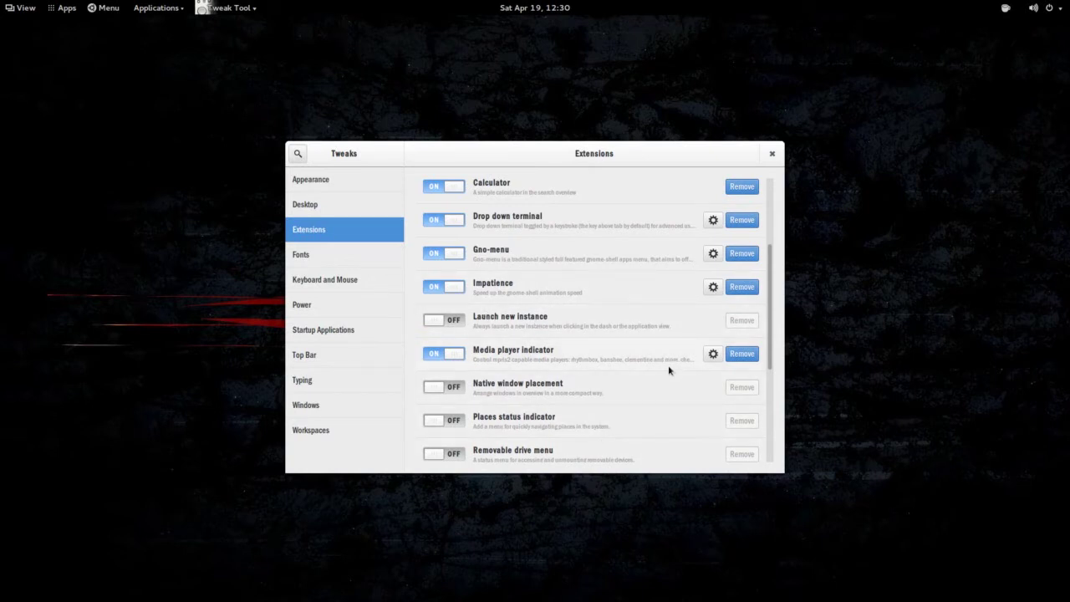
scroll(670, 369, "down", 3)
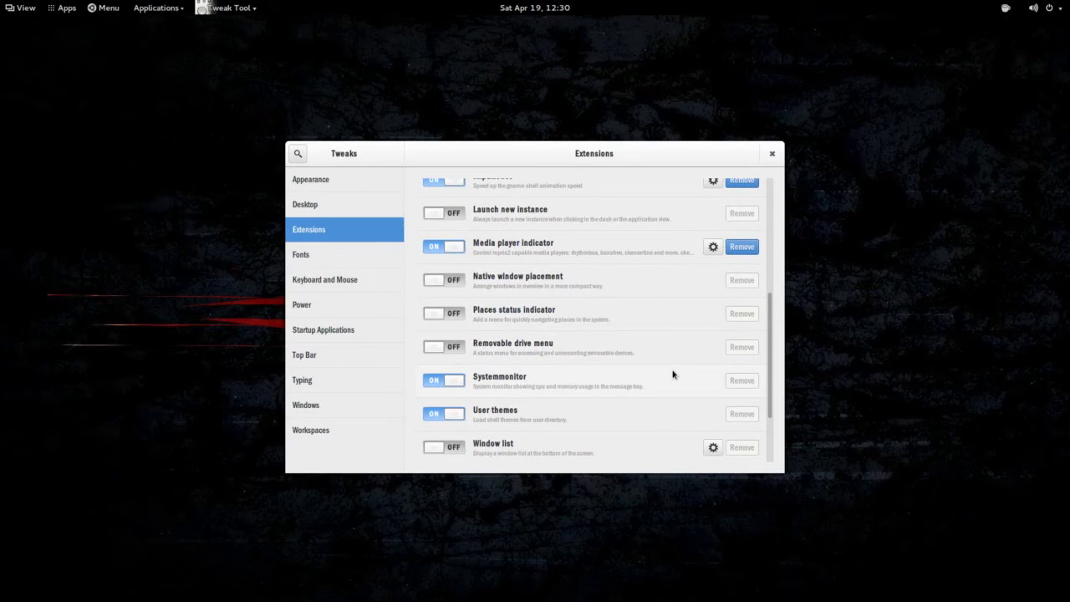
Examine the extensions list down to Workspace indicator and back from its start, with a brief look at the Desktop settings
scroll(673, 375, "down", 1)
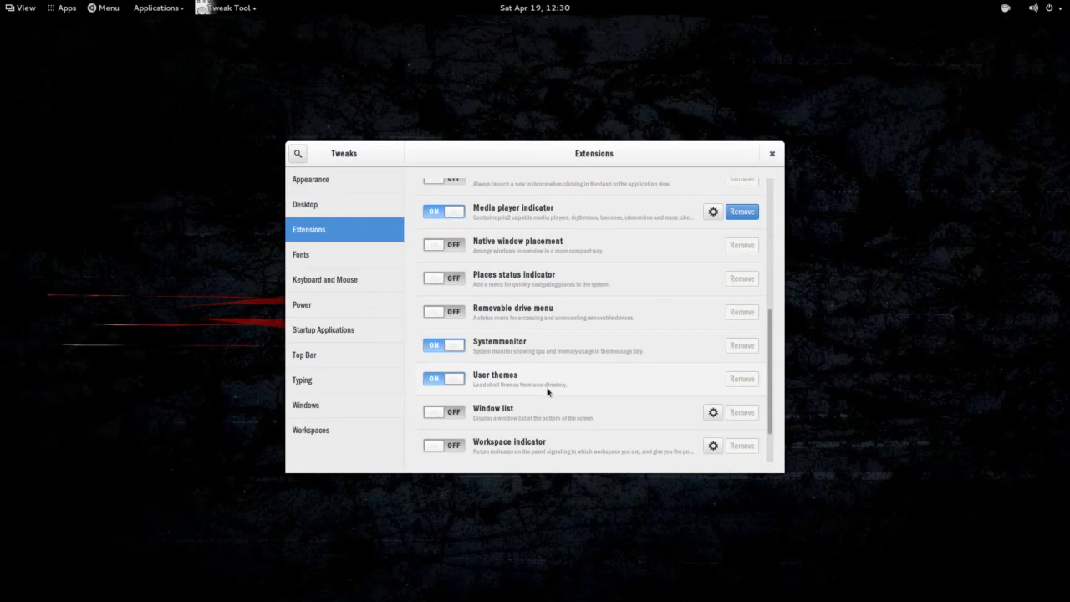
left_click(771, 189)
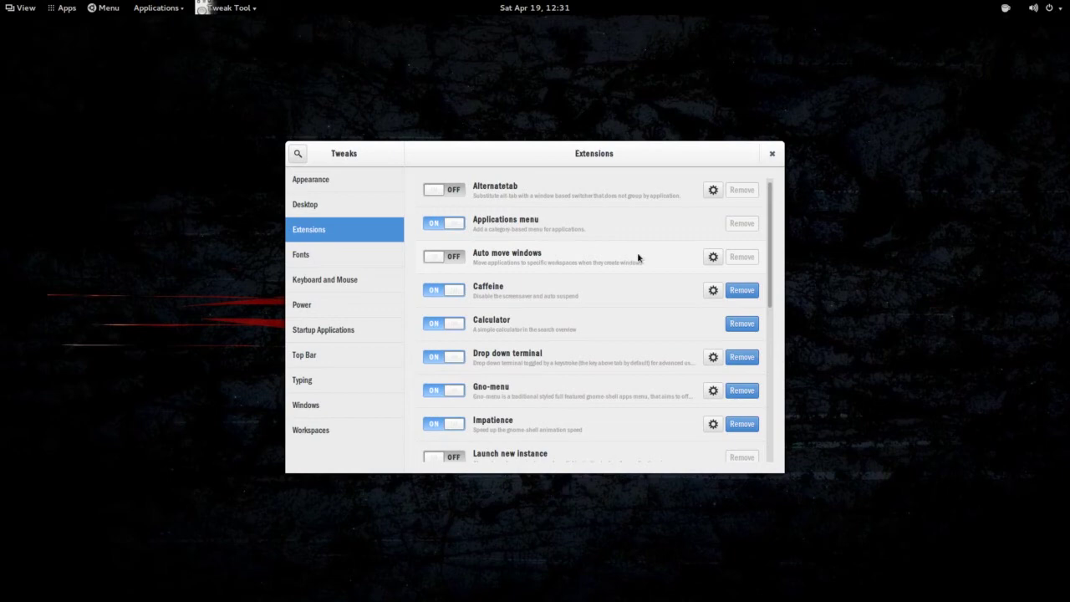
left_click(308, 212)
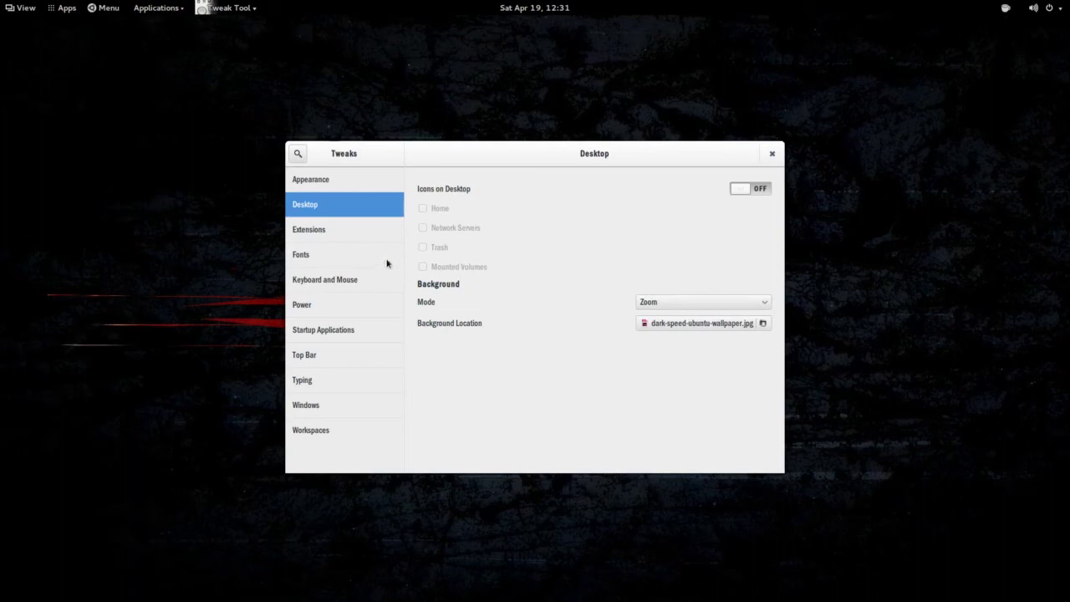
left_click(330, 238)
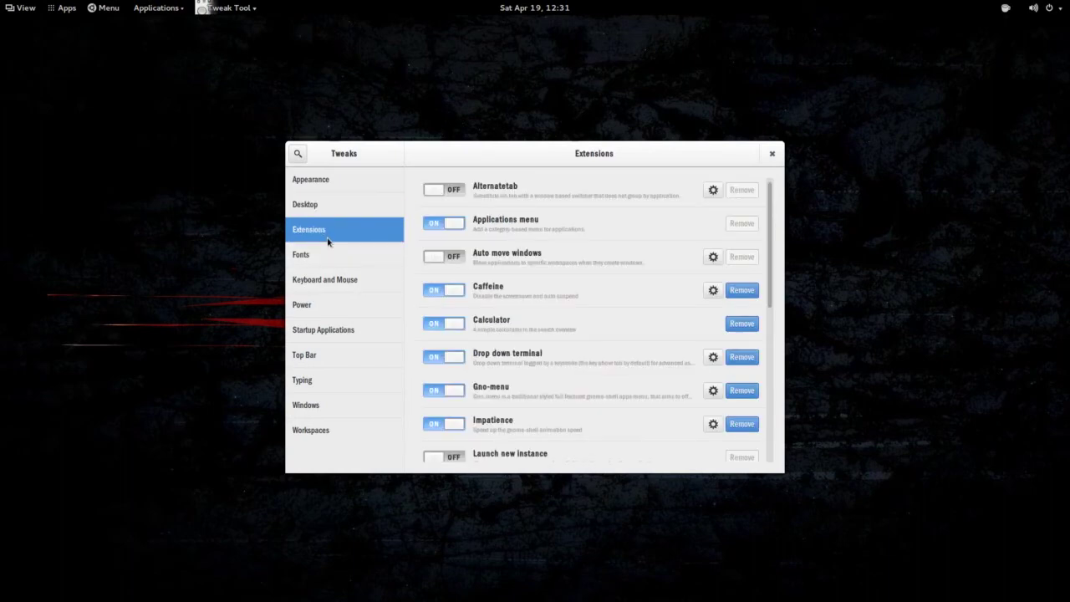
Review the Appearance theme settings and the dash icons in the Activities overview, and shift the Tweaks window slightly up and left
left_click(329, 177)
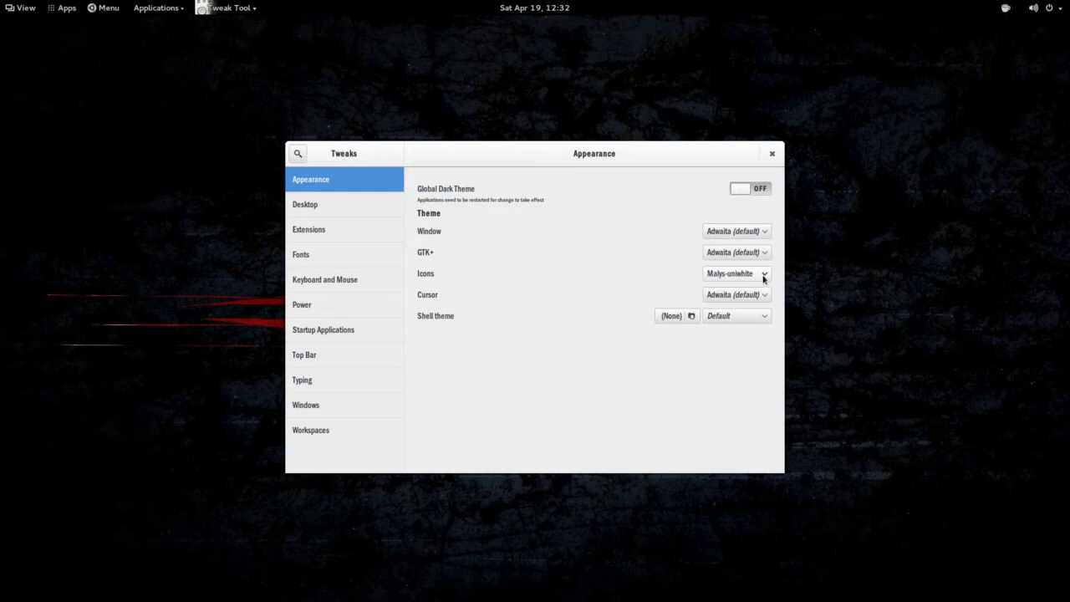
left_click(27, 12)
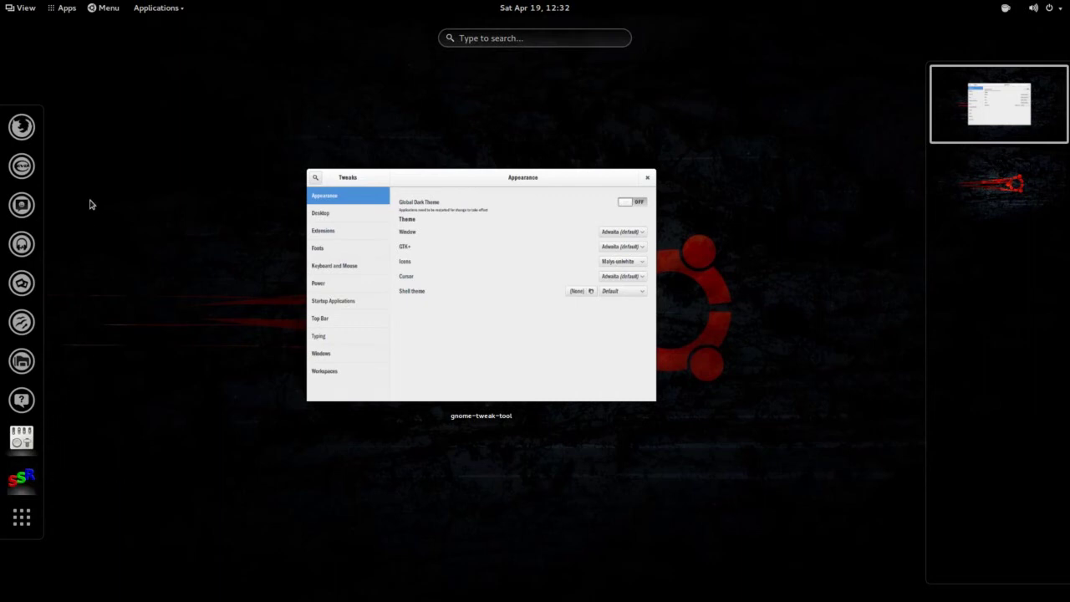
left_click(16, 6)
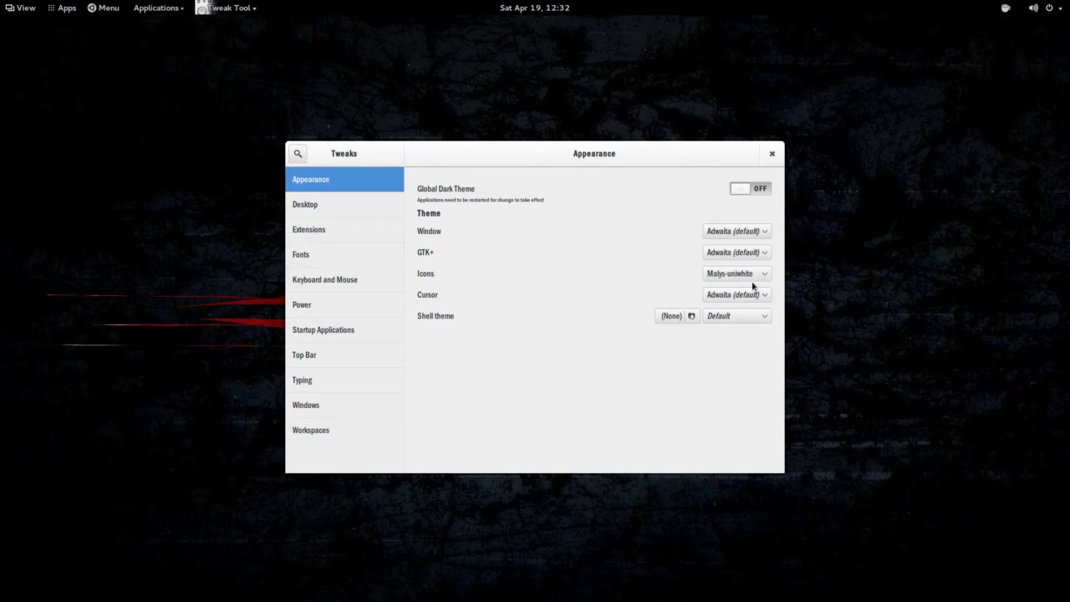
left_click_drag(503, 162, 476, 125)
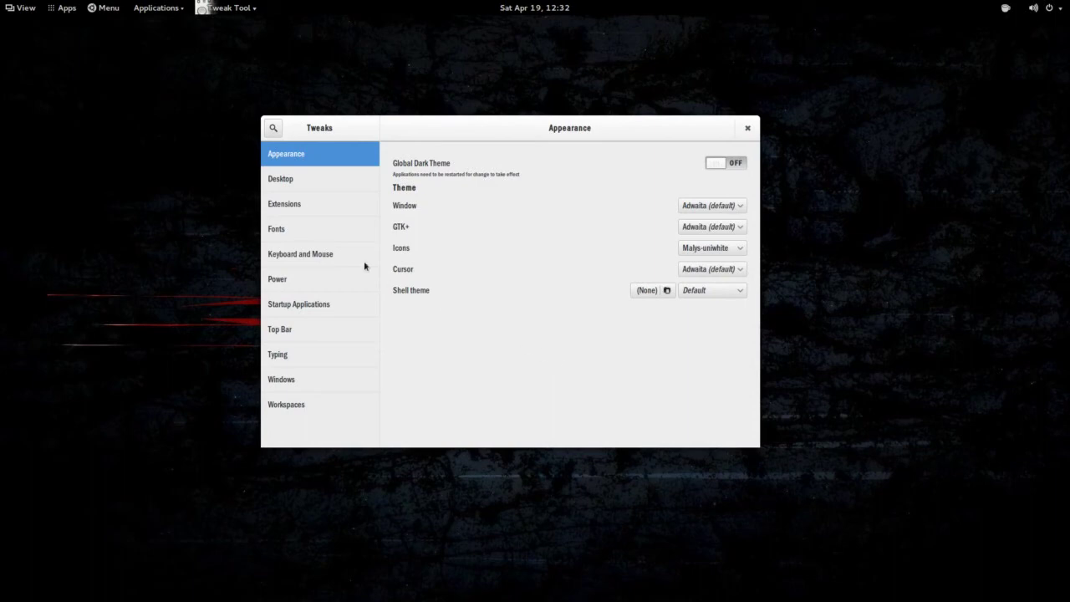
Review the Desktop, Fonts, Keyboard and Mouse, Power, Startup Applications, Top Bar and Typing settings in turn
left_click(307, 188)
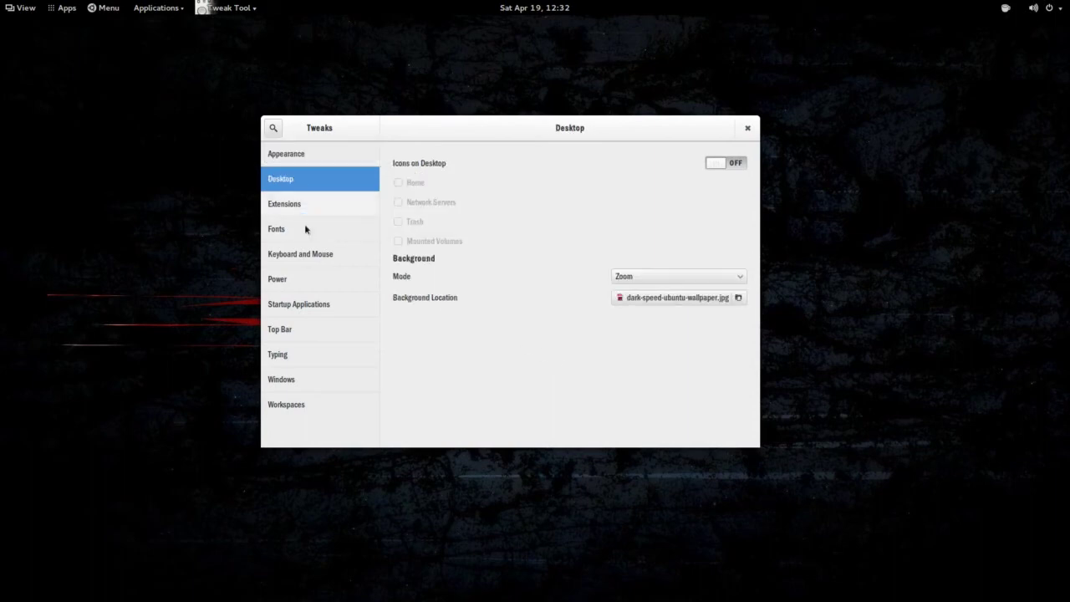
left_click(306, 229)
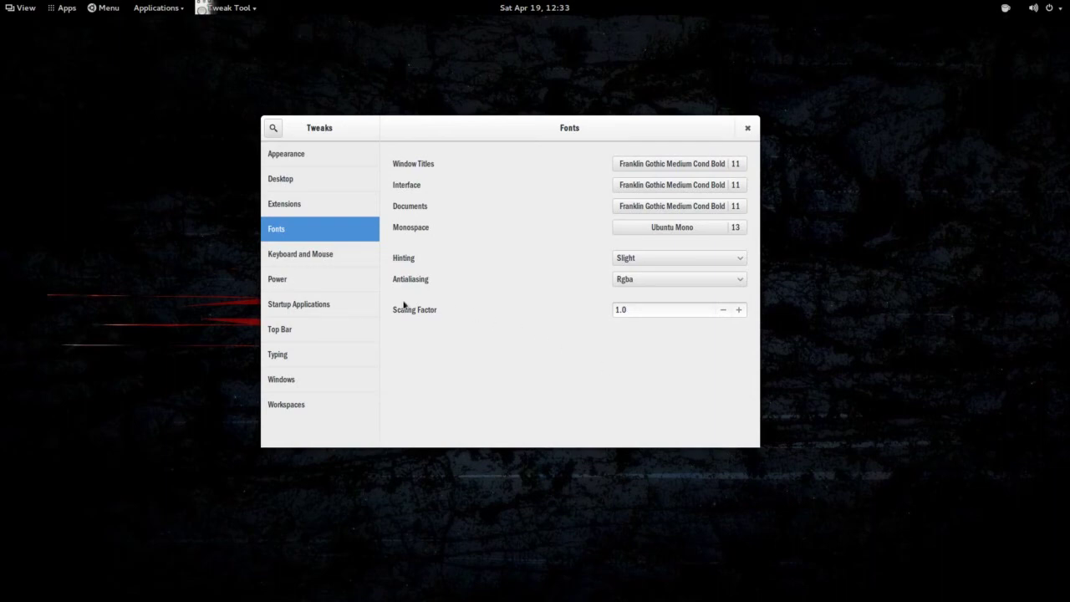
left_click(307, 254)
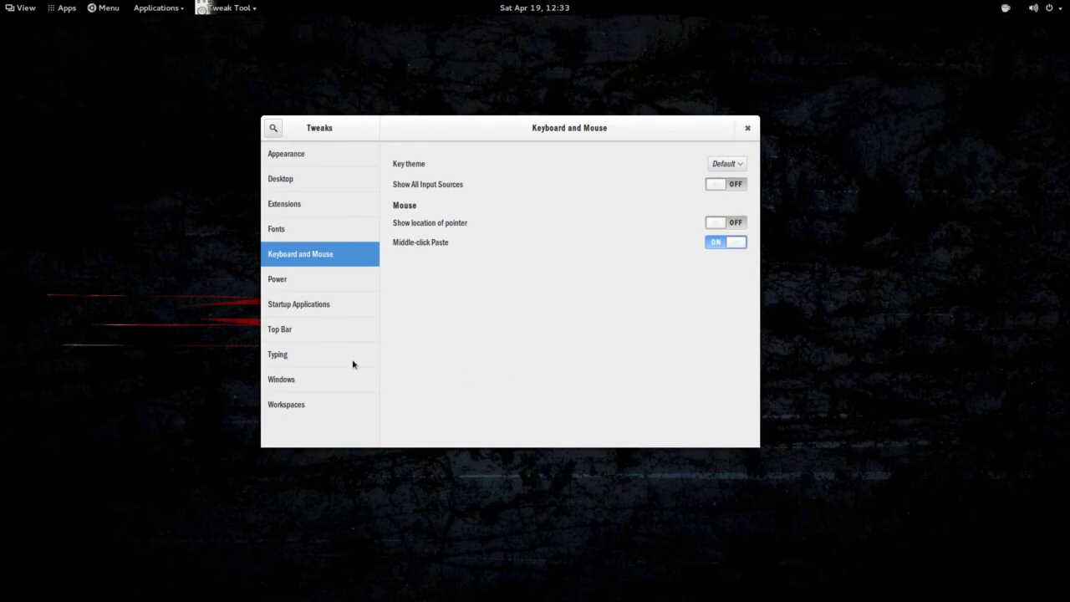
left_click(289, 284)
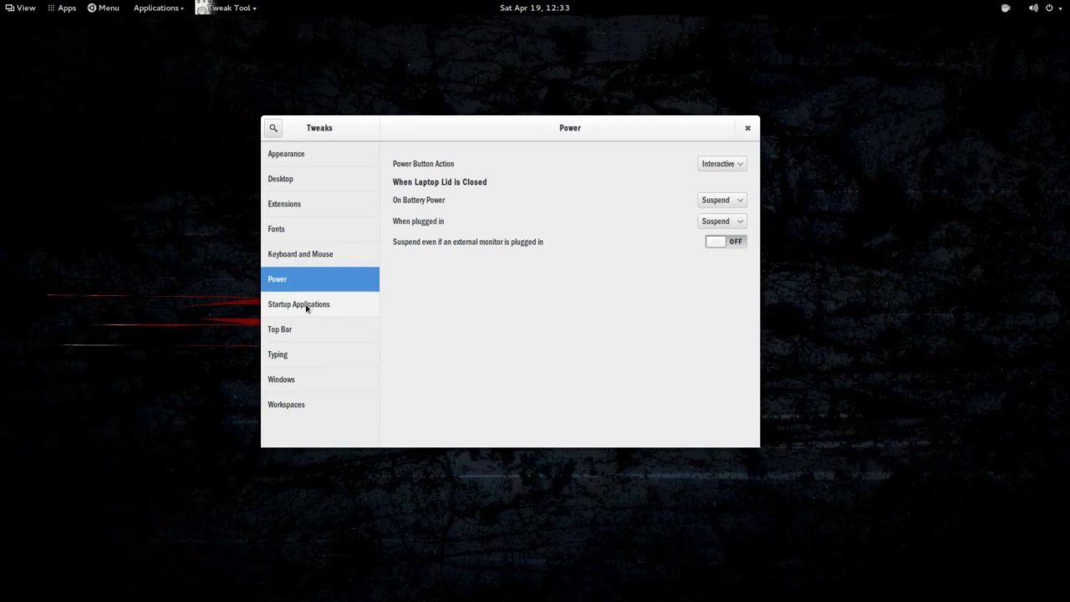
left_click(307, 308)
left_click(293, 333)
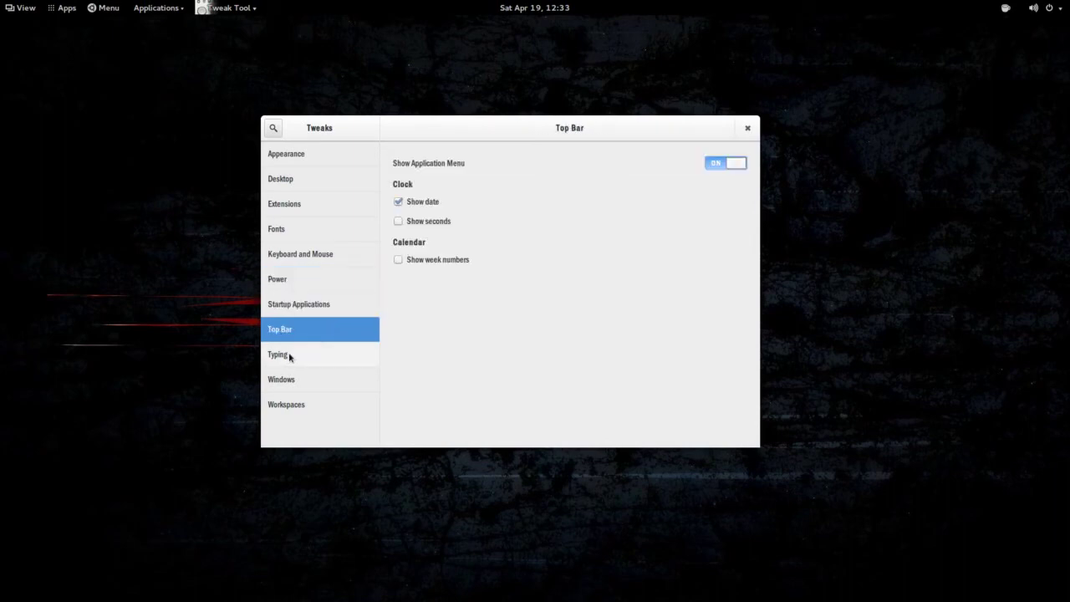
left_click(290, 357)
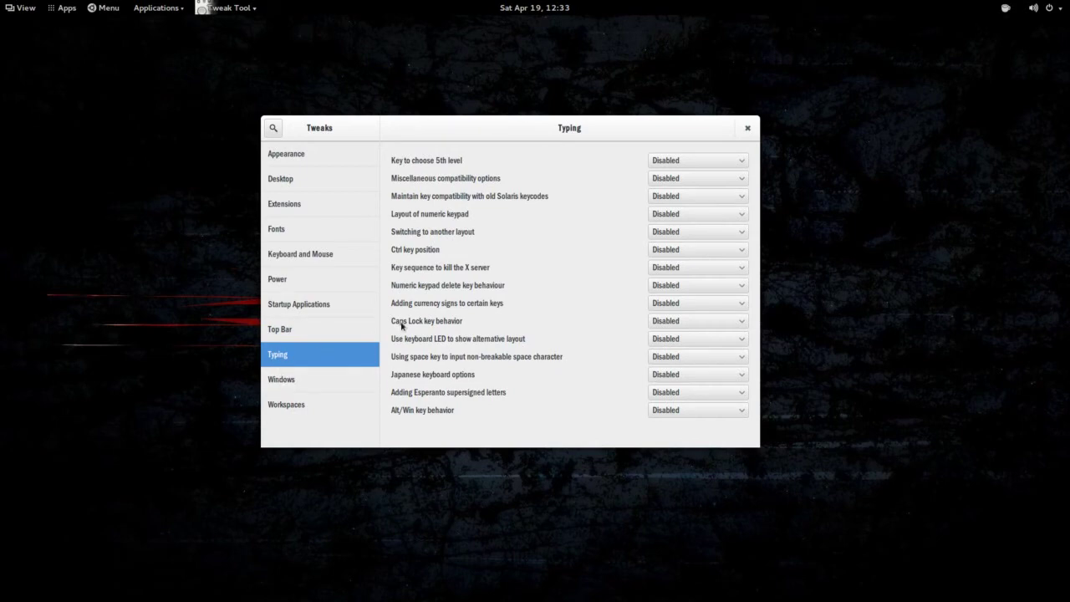
Review the Windows settings, and briefly open and close Firefox to inspect its titlebar buttons
left_click(272, 382)
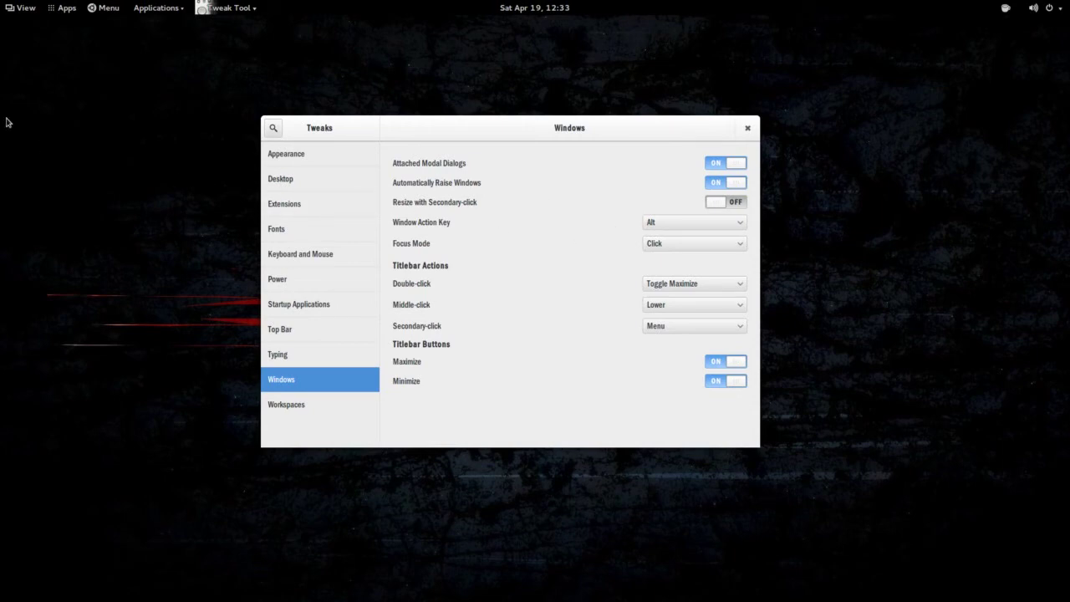
left_click(18, 12)
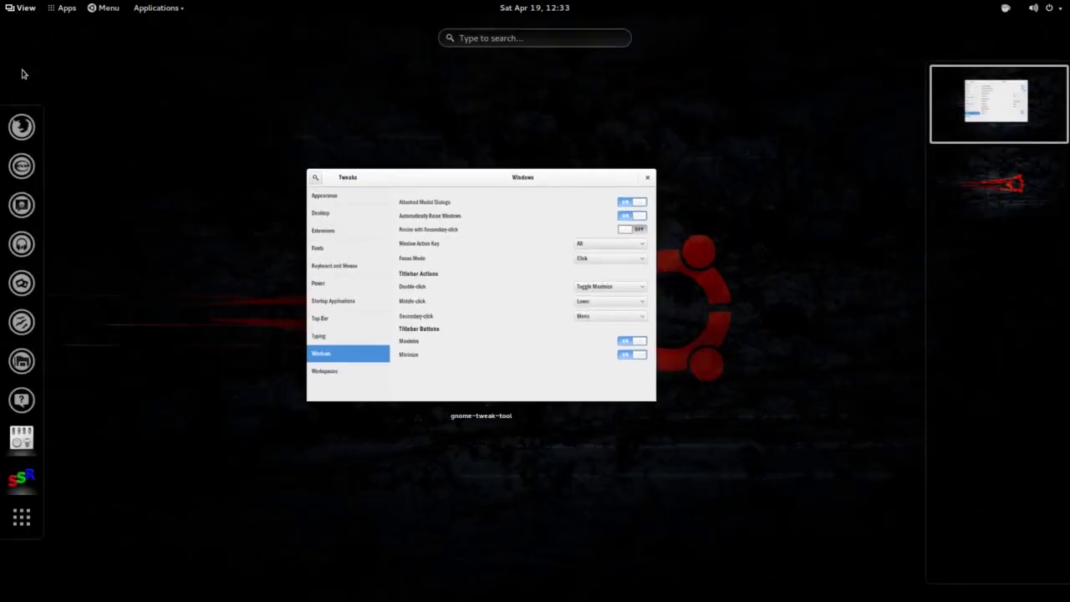
left_click(21, 126)
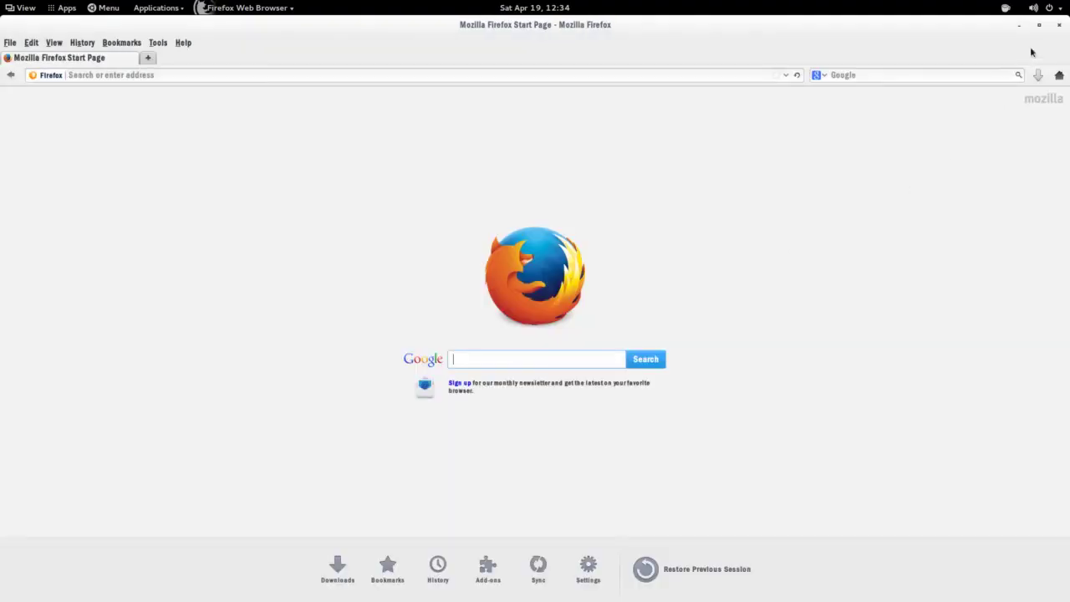
left_click(1059, 25)
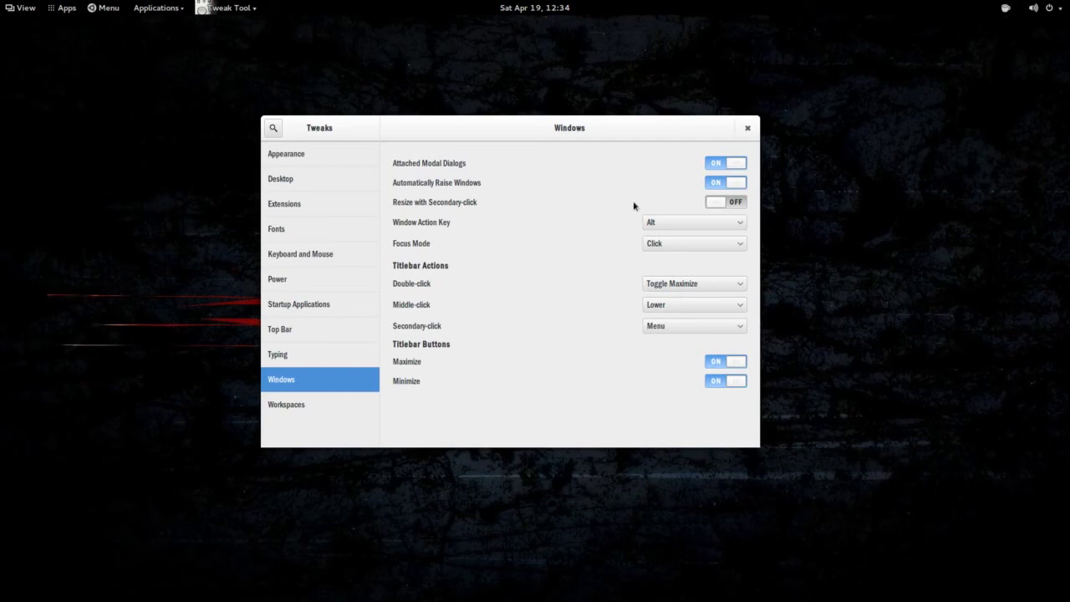
Review the Workspaces settings and revisit the Top Bar, Startup Applications, Appearance and Desktop settings
left_click(288, 408)
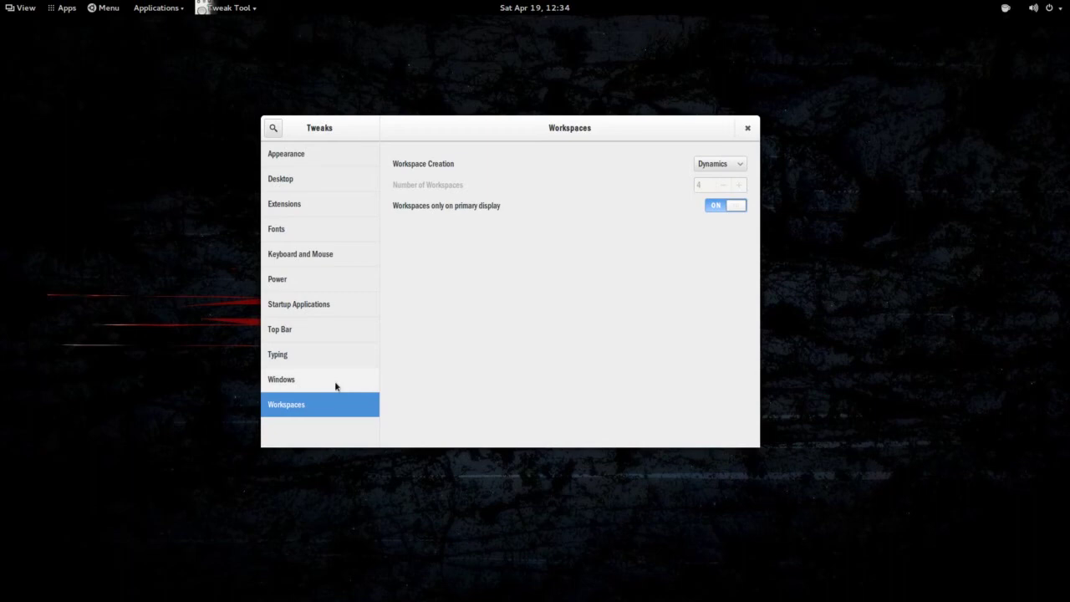
left_click(307, 332)
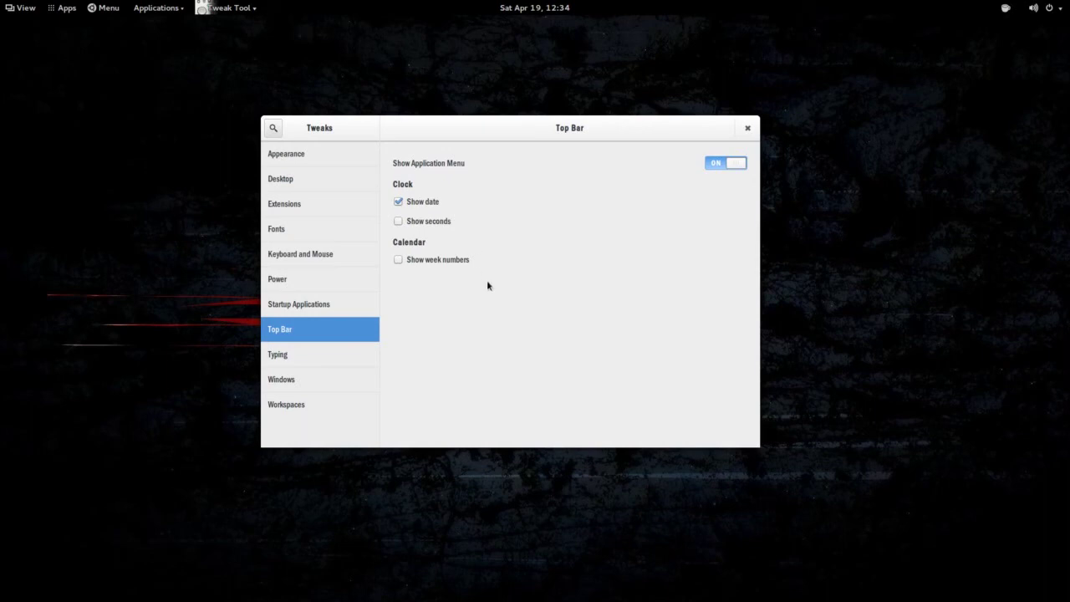
left_click(277, 308)
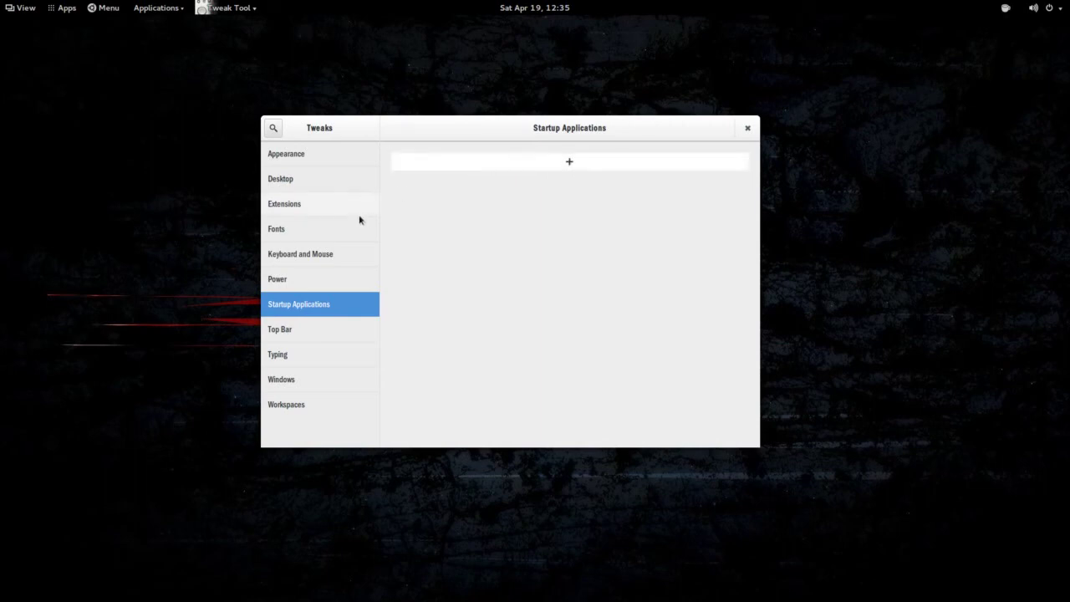
left_click(285, 155)
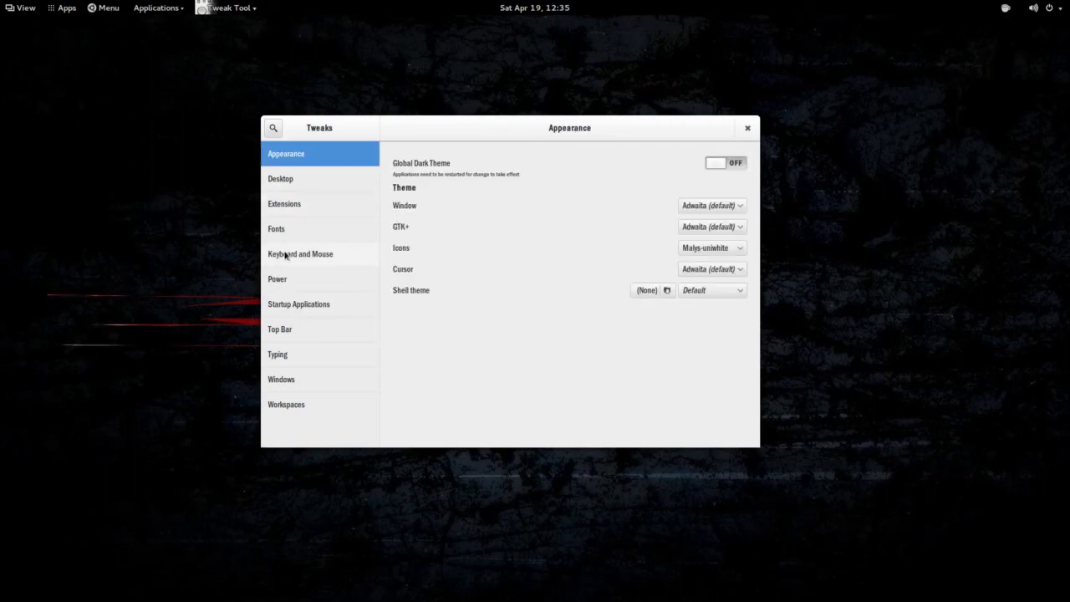
left_click(286, 184)
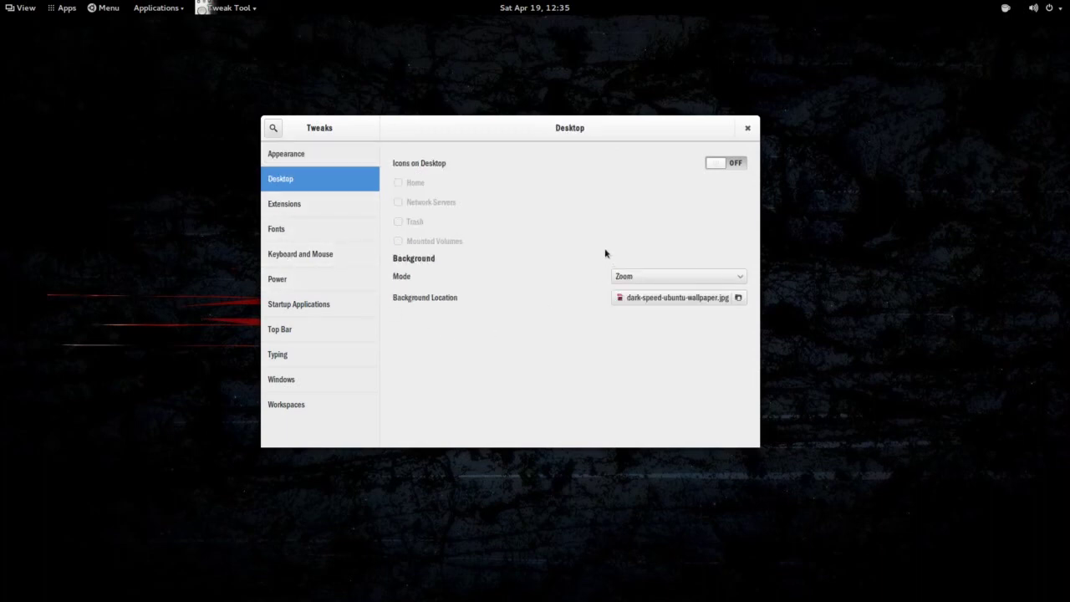